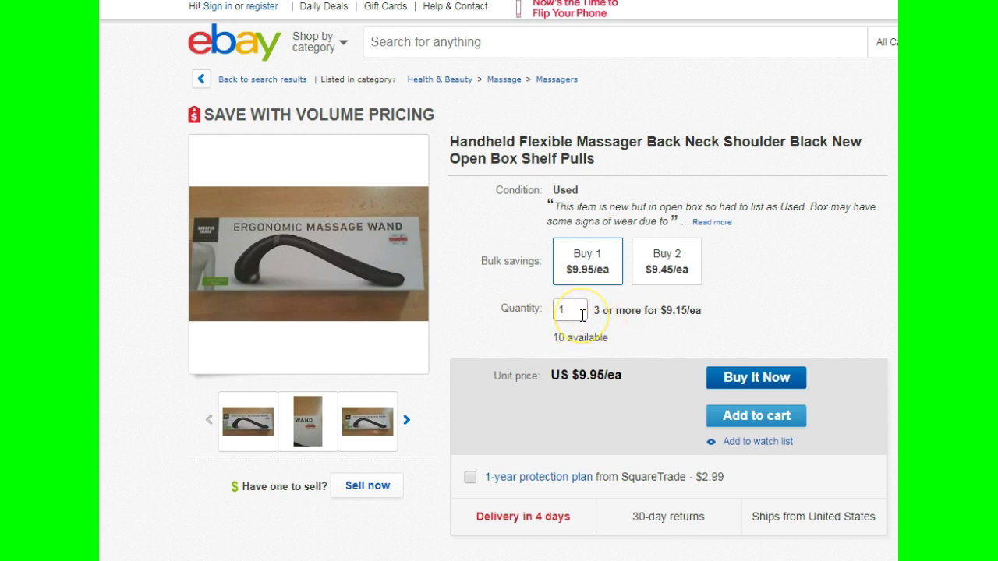
# Highlight the US $9.95/ea unit price and the '3 or more for $9.15/ea' tier on the item page
pyautogui.moveTo(551, 375); pyautogui.dragTo(629, 377)
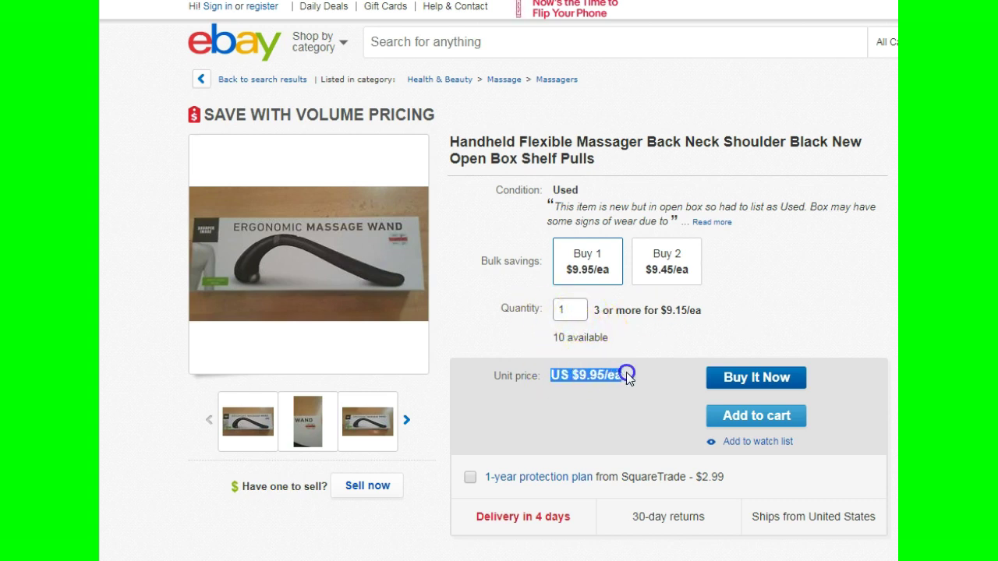
pyautogui.click(652, 343)
pyautogui.moveTo(595, 310); pyautogui.dragTo(704, 312)
pyautogui.click(682, 328)
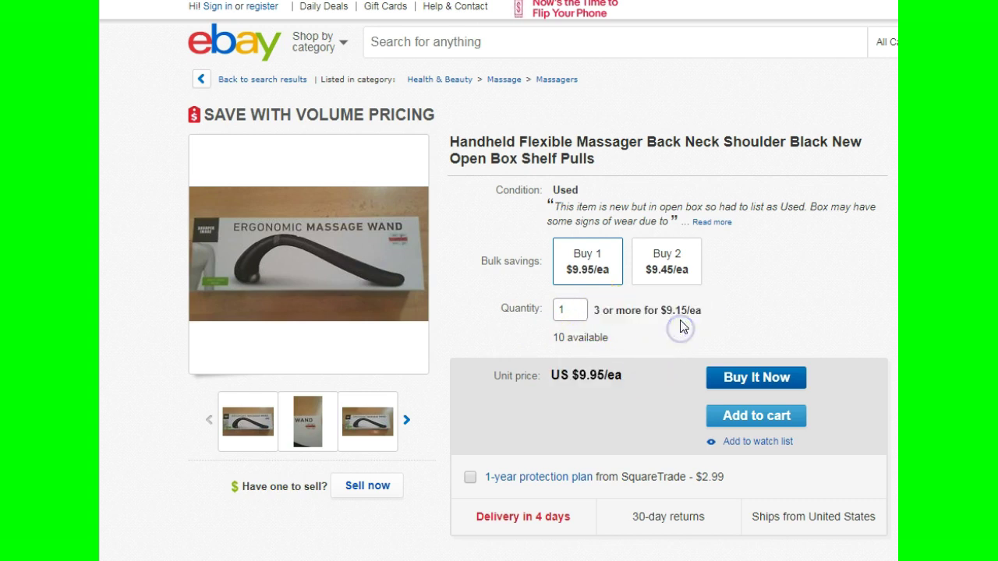
pyautogui.click(668, 338)
pyautogui.click(679, 308)
pyautogui.click(647, 345)
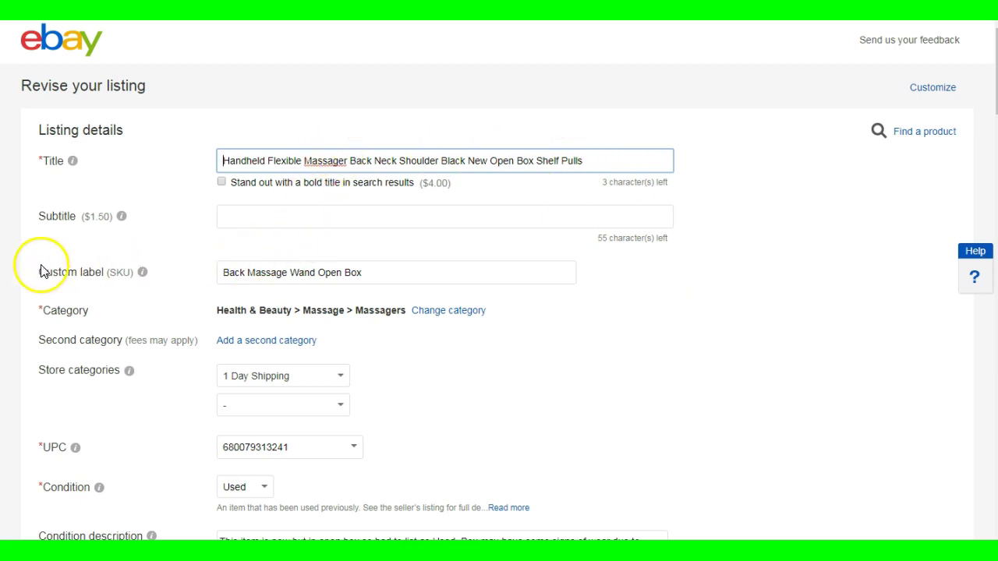
pyautogui.moveTo(38, 273); pyautogui.dragTo(133, 274)
pyautogui.moveTo(223, 273)
pyautogui.mouseDown()
pyautogui.moveTo(393, 278)
pyautogui.moveTo(223, 274)
pyautogui.mouseUp()
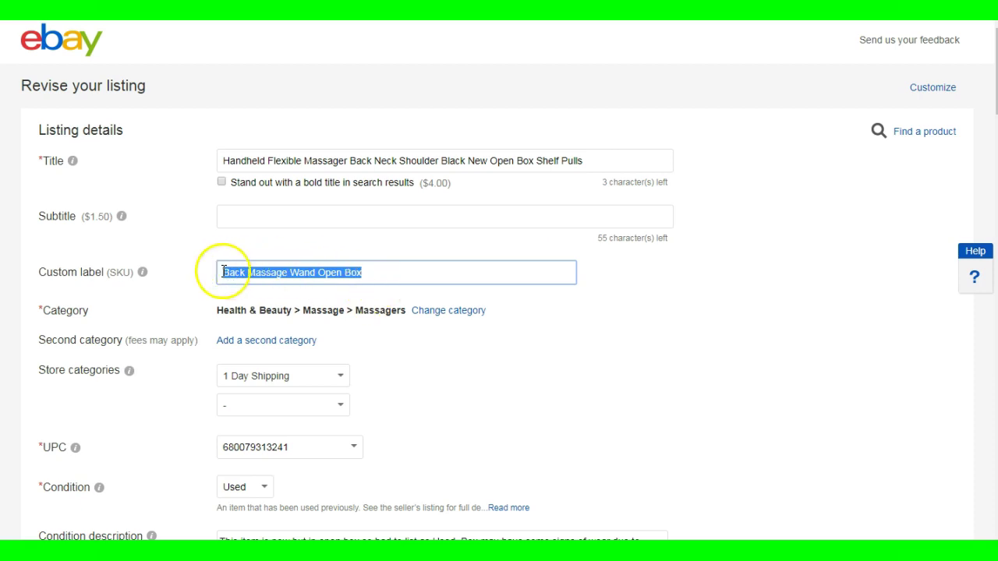
pyautogui.click(312, 267)
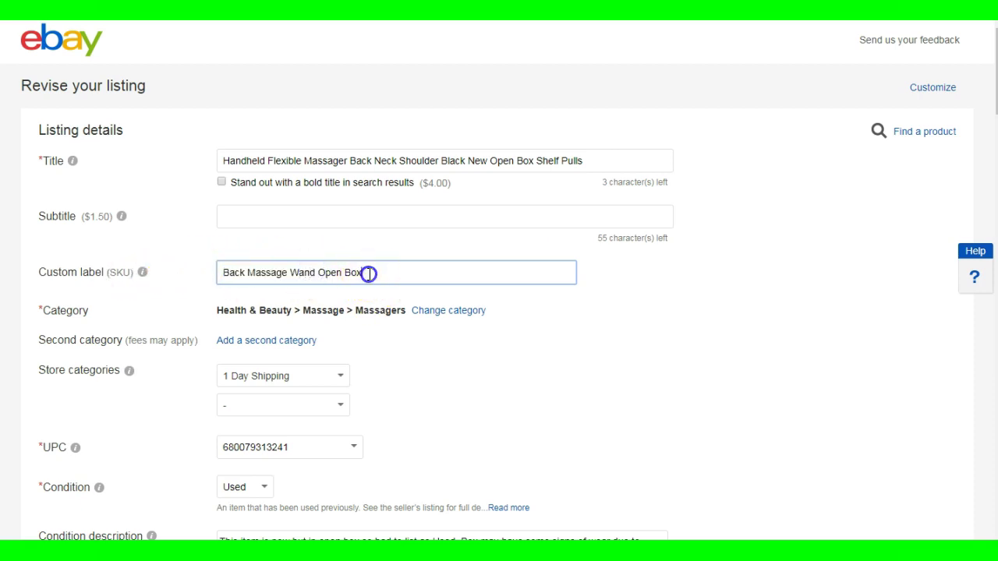
pyautogui.moveTo(370, 272); pyautogui.dragTo(203, 277)
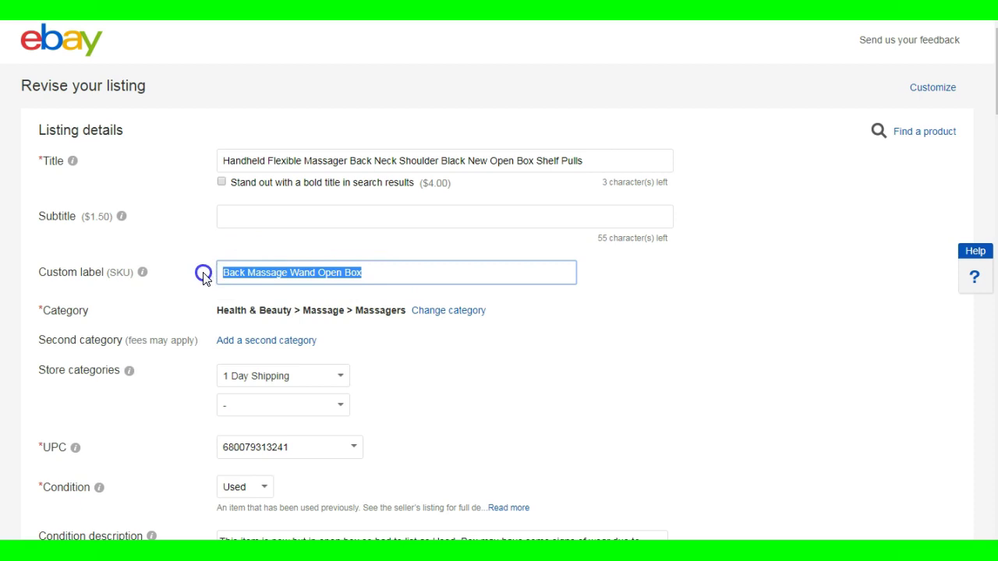
pyautogui.click(284, 277)
pyautogui.click(385, 275)
pyautogui.moveTo(386, 273); pyautogui.dragTo(206, 273)
pyautogui.click(178, 277)
pyautogui.click(437, 271)
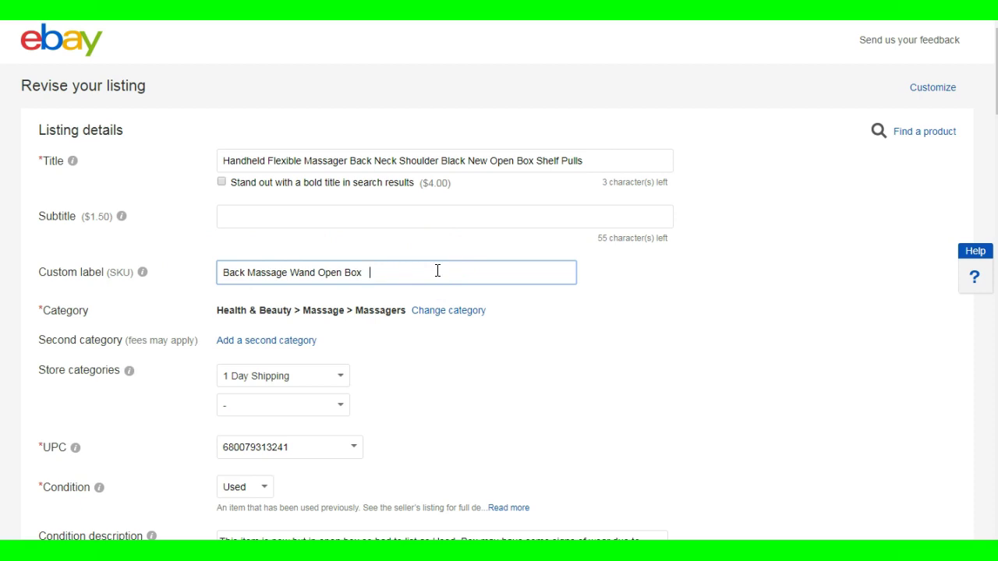
pyautogui.write('S2L3bsmt')
pyautogui.click(424, 275)
pyautogui.press('BackSpace')
pyautogui.press('BackSpace')
pyautogui.press('BackSpace')
pyautogui.press('BackSpace')
pyautogui.press('BackSpace')
pyautogui.press('BackSpace')
pyautogui.press('BackSpace')
pyautogui.press('BackSpace')
pyautogui.click(507, 253)
pyautogui.click(624, 170)
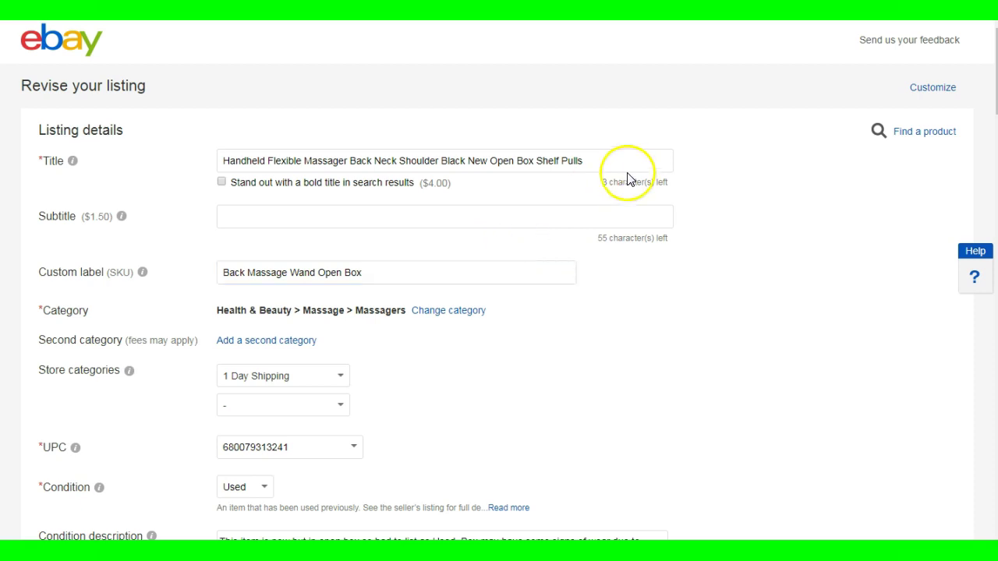
pyautogui.click(599, 172)
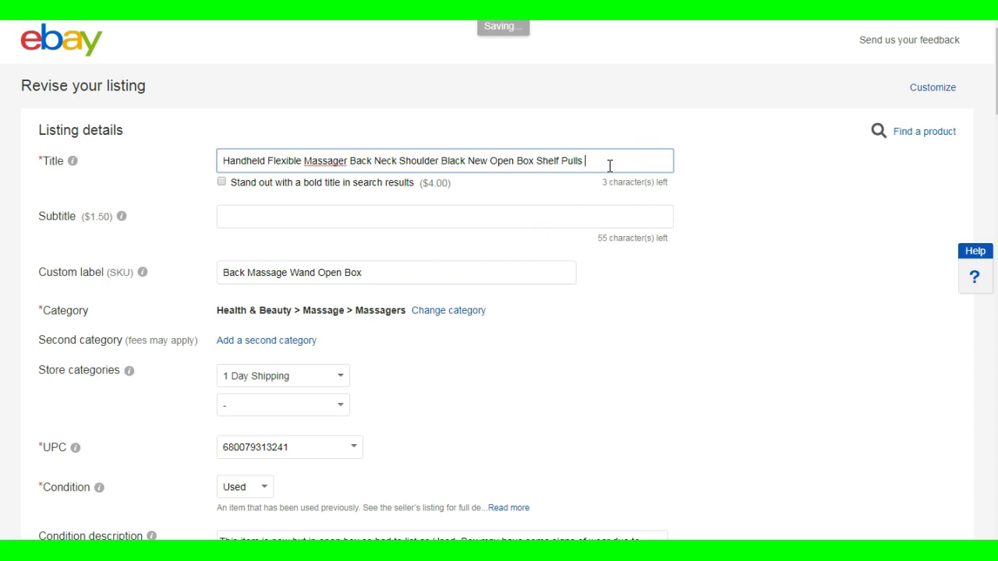
pyautogui.write('R01')
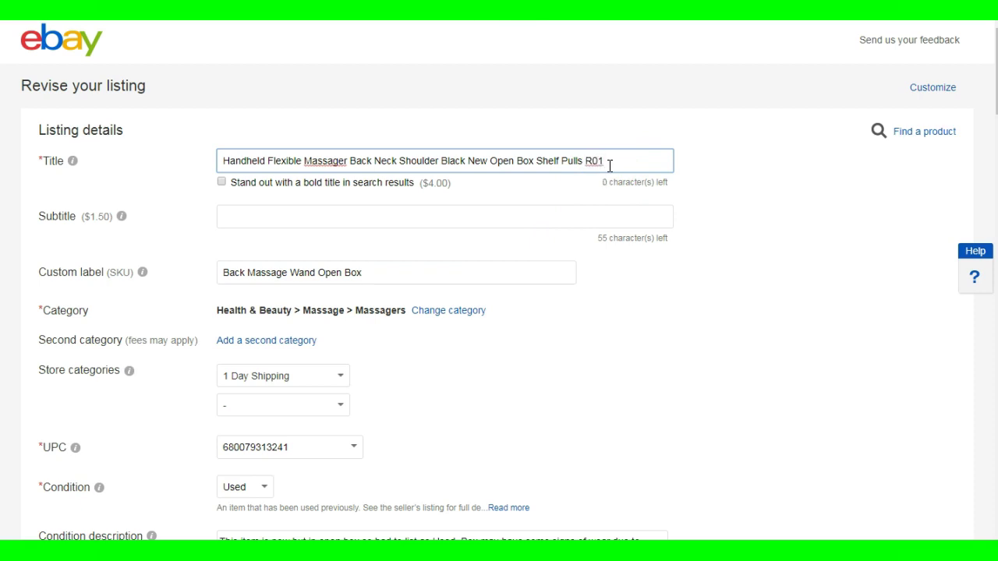
pyautogui.click(613, 160)
pyautogui.press('BackSpace')
pyautogui.press('BackSpace')
pyautogui.press('BackSpace')
pyautogui.press('BackSpace')
pyautogui.moveTo(396, 278); pyautogui.dragTo(205, 270)
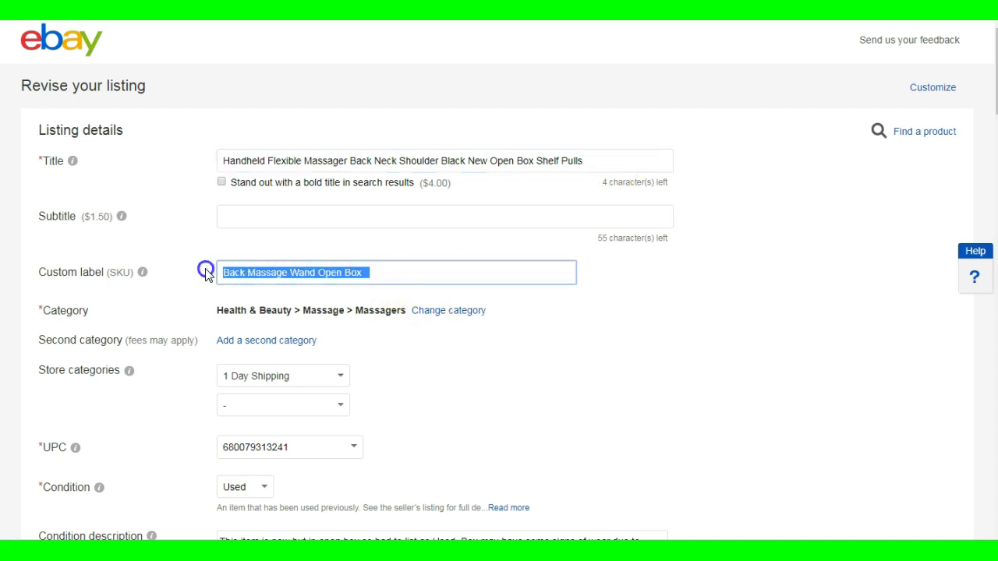
pyautogui.click(608, 160)
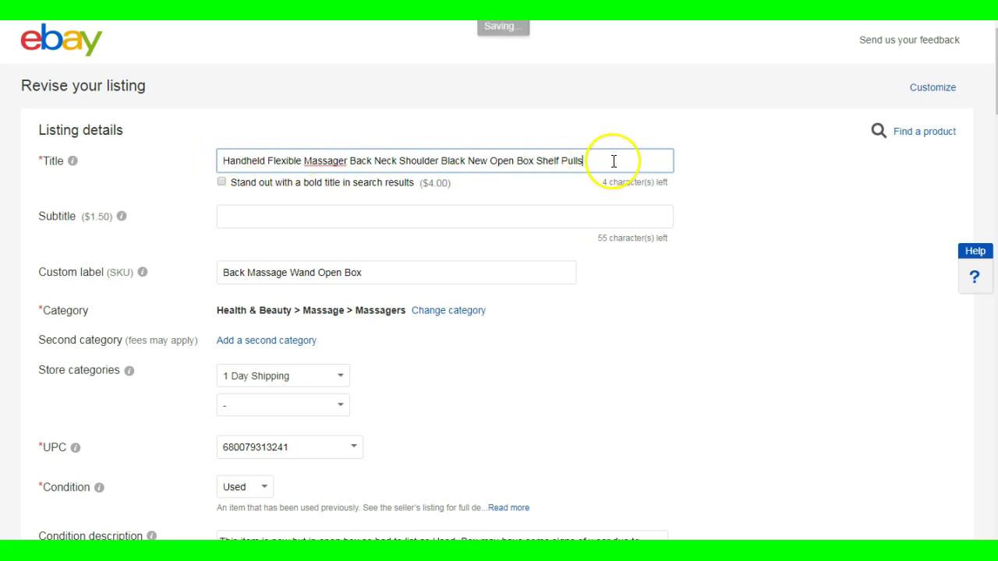
pyautogui.click(403, 278)
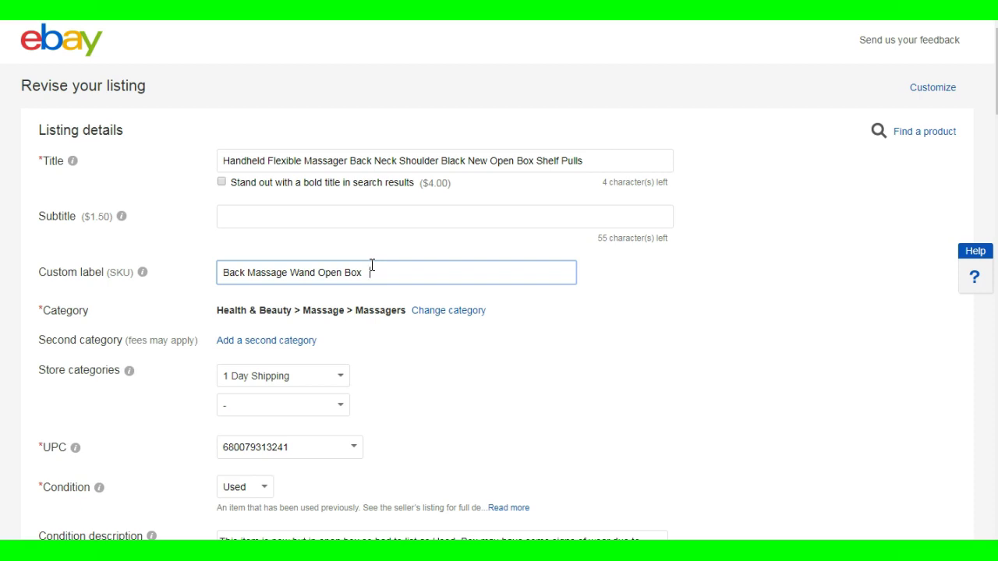
pyautogui.write('wmrt')
pyautogui.press('BackSpace')
pyautogui.press('BackSpace')
pyautogui.press('BackSpace')
pyautogui.press('BackSpace')
# Copy the custom label value 'Back Massage Wand Open Box' from the revise form
pyautogui.moveTo(374, 273); pyautogui.dragTo(218, 272)
pyautogui.click(385, 272)
pyautogui.rightClick(253, 271)
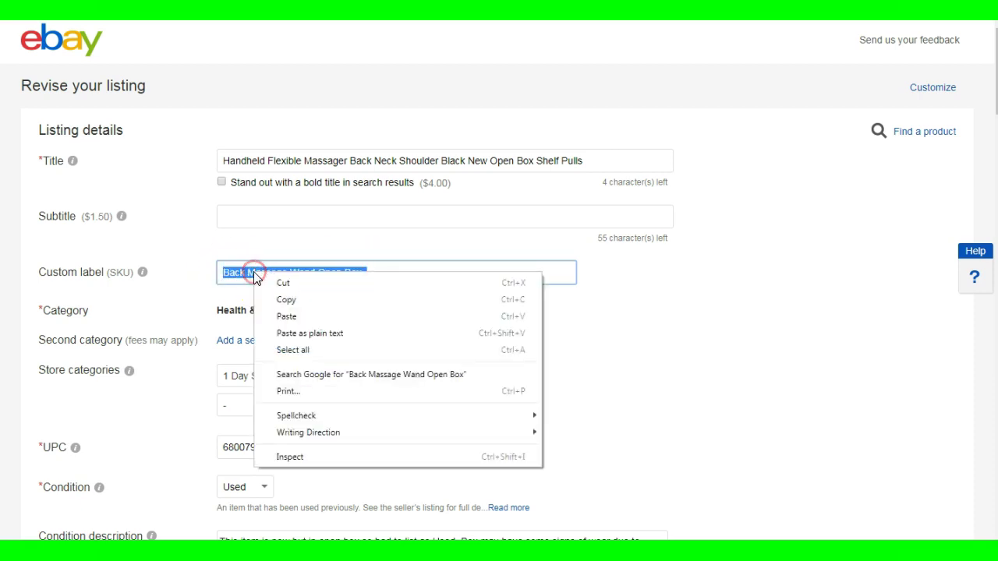
pyautogui.click(283, 300)
# Paste the custom label into a new Notepad note, then minimize Notepad
pyautogui.press('super')
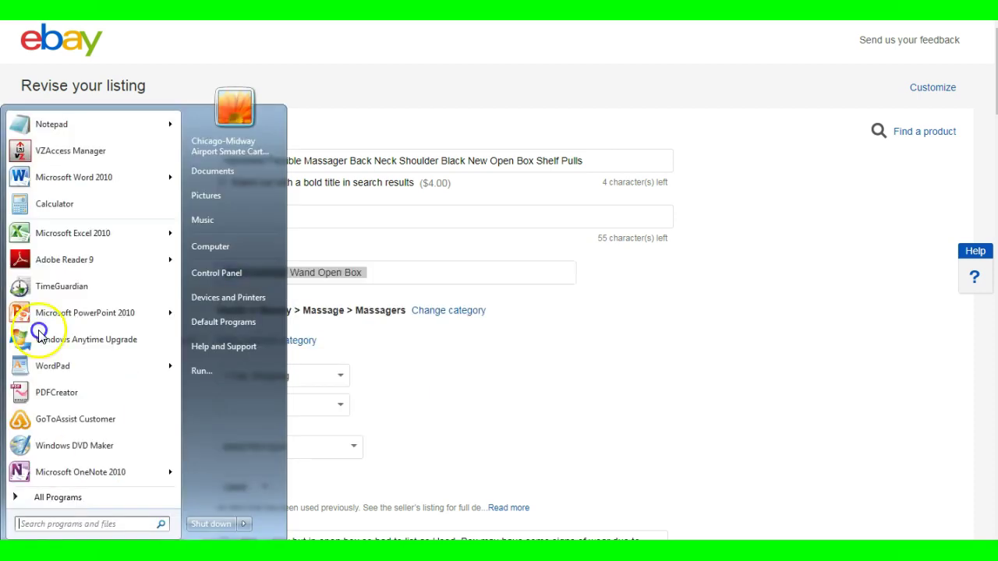
pyautogui.click(62, 126)
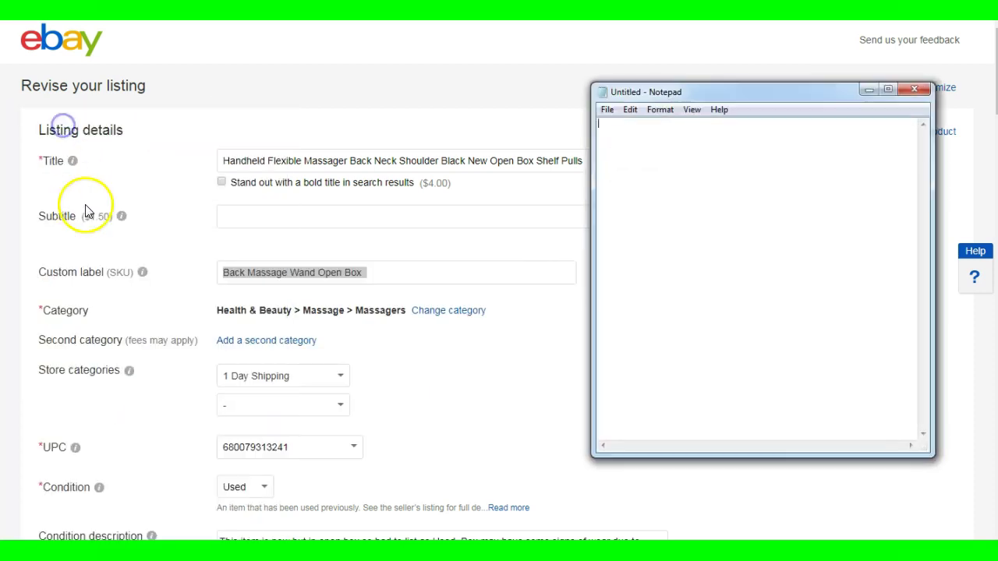
pyautogui.rightClick(648, 166)
pyautogui.click(683, 227)
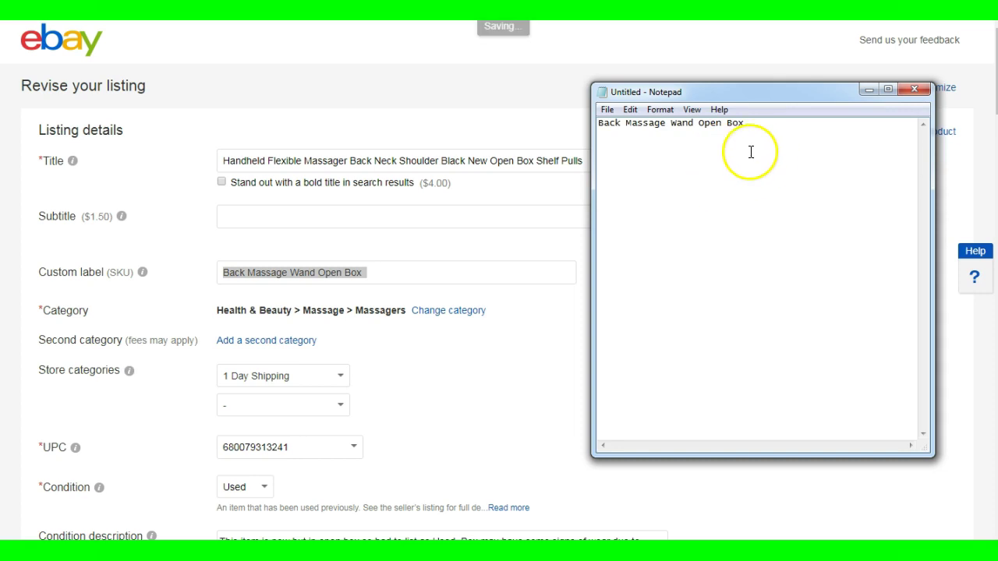
pyautogui.click(865, 88)
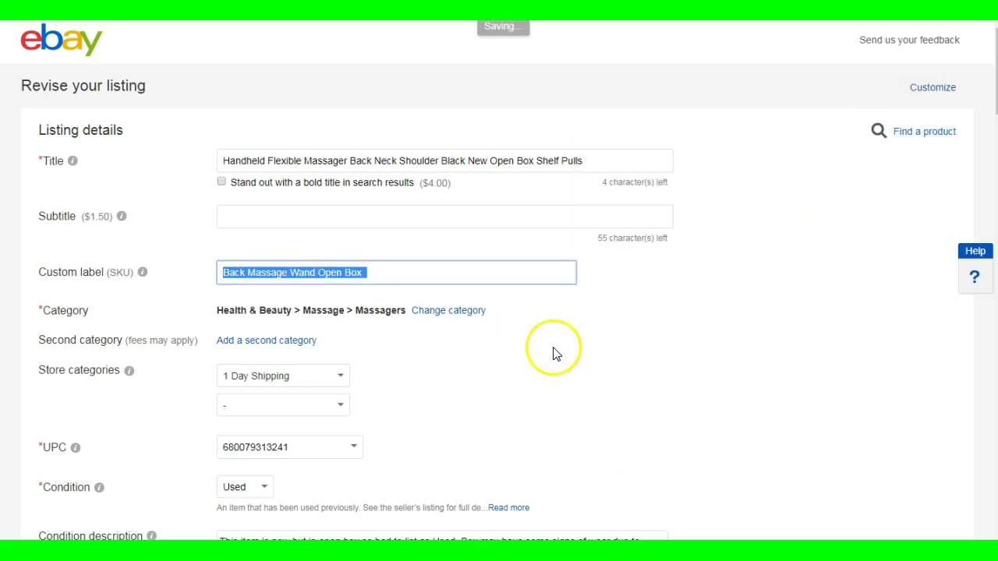
pyautogui.click(198, 277)
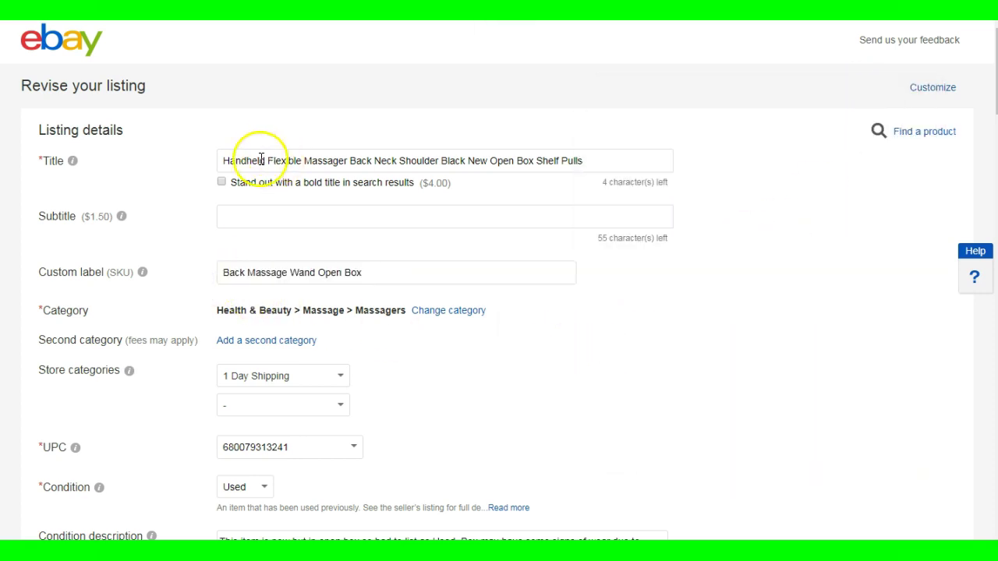
# Submit the revised listing with Update listing at the bottom of the form
pyautogui.scroll(-3, 178, 329)
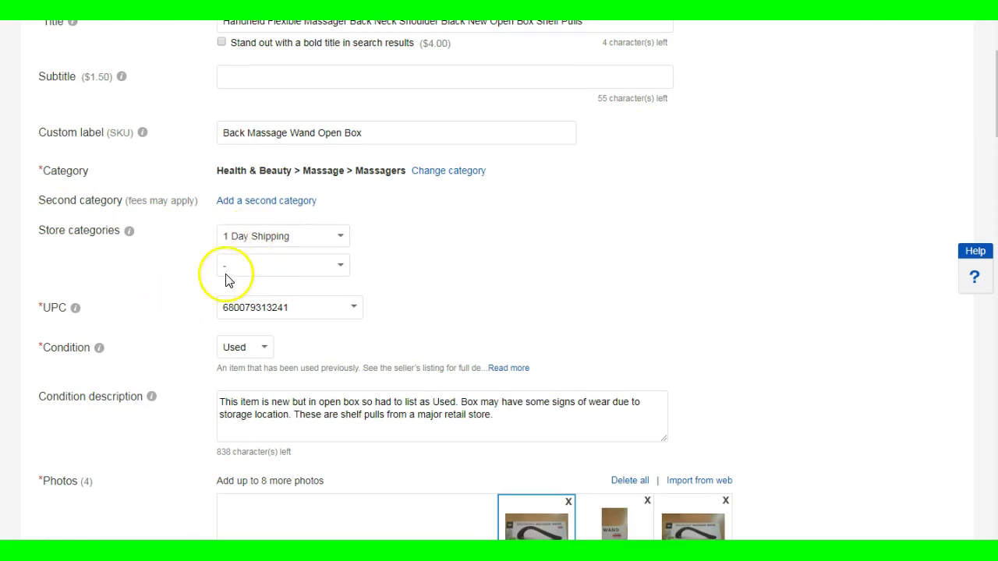
pyautogui.scroll(-2, 167, 314)
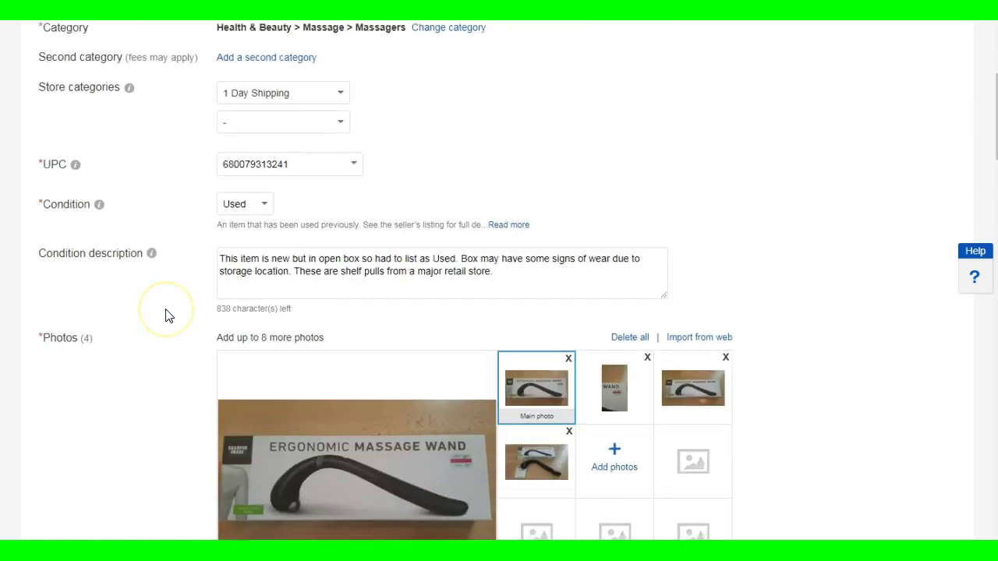
pyautogui.scroll(-10, 166, 314)
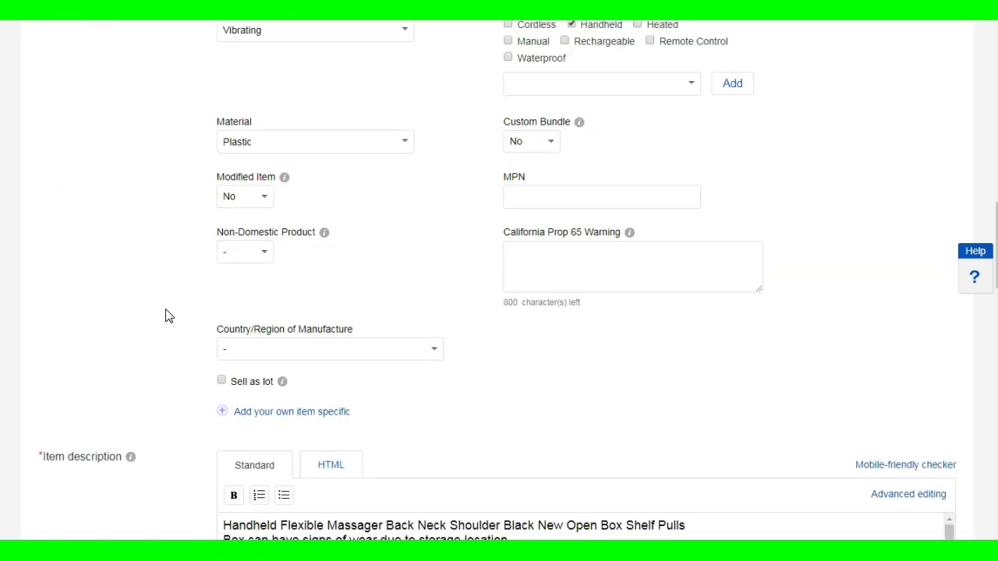
pyautogui.scroll(-12, 166, 314)
pyautogui.scroll(-3, 165, 315)
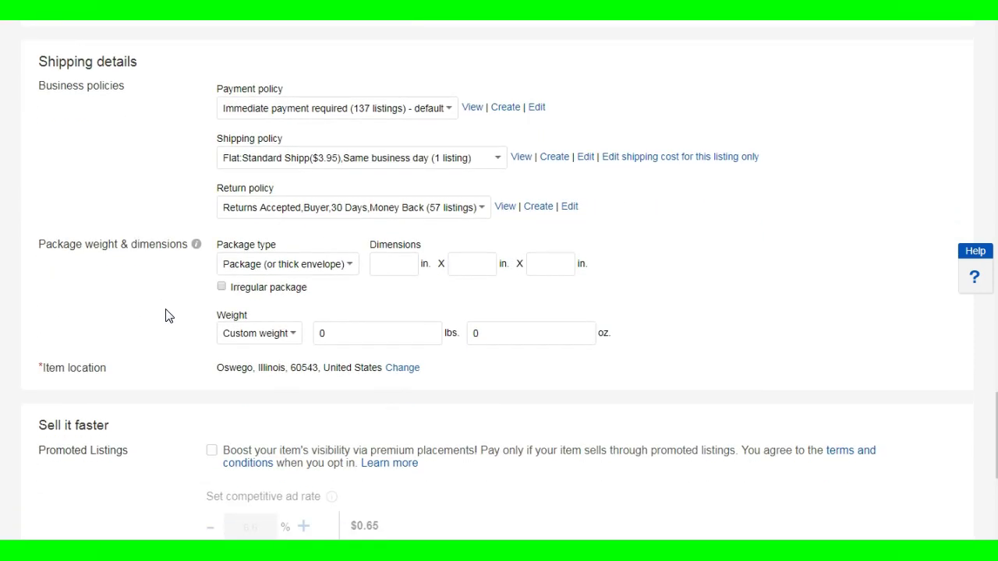
pyautogui.scroll(-4, 165, 316)
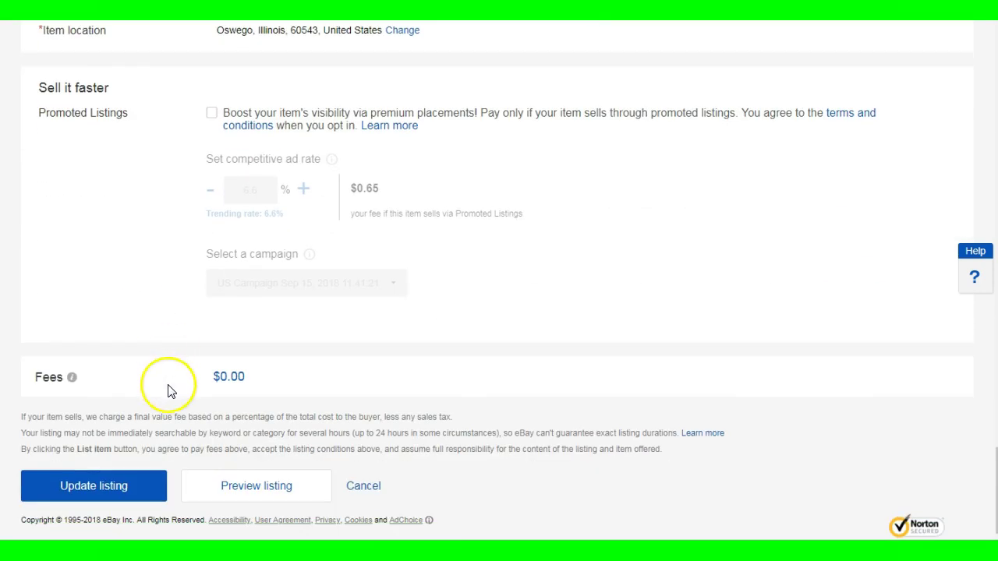
pyautogui.click(134, 497)
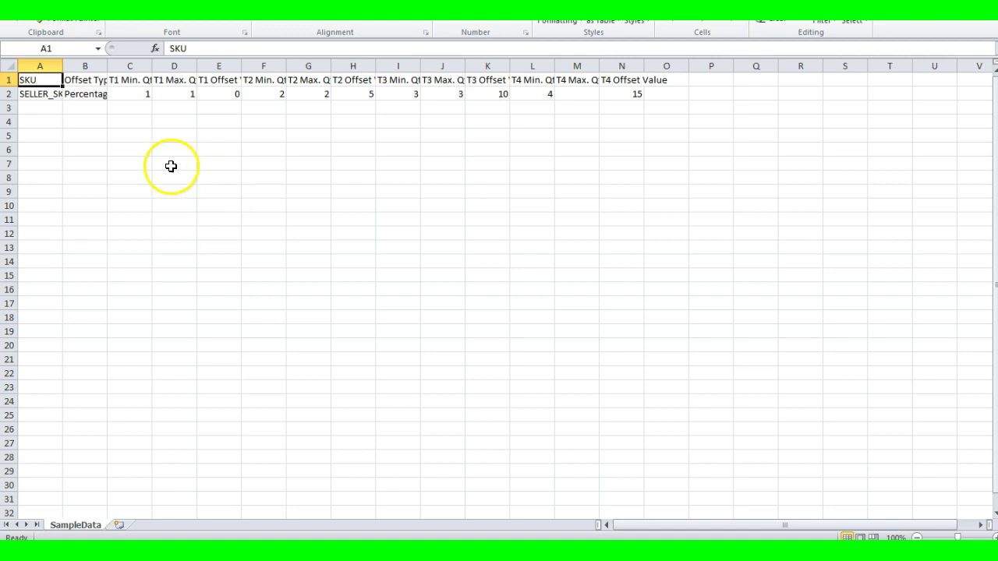
# Replace the placeholder SKU in A2 with the product name copied from Notepad
pyautogui.click(43, 93)
pyautogui.hotkey('alt', 'Tab')
pyautogui.moveTo(770, 125); pyautogui.dragTo(601, 122)
pyautogui.moveTo(753, 122); pyautogui.dragTo(608, 134)
pyautogui.hotkey('alt', 'Tab')
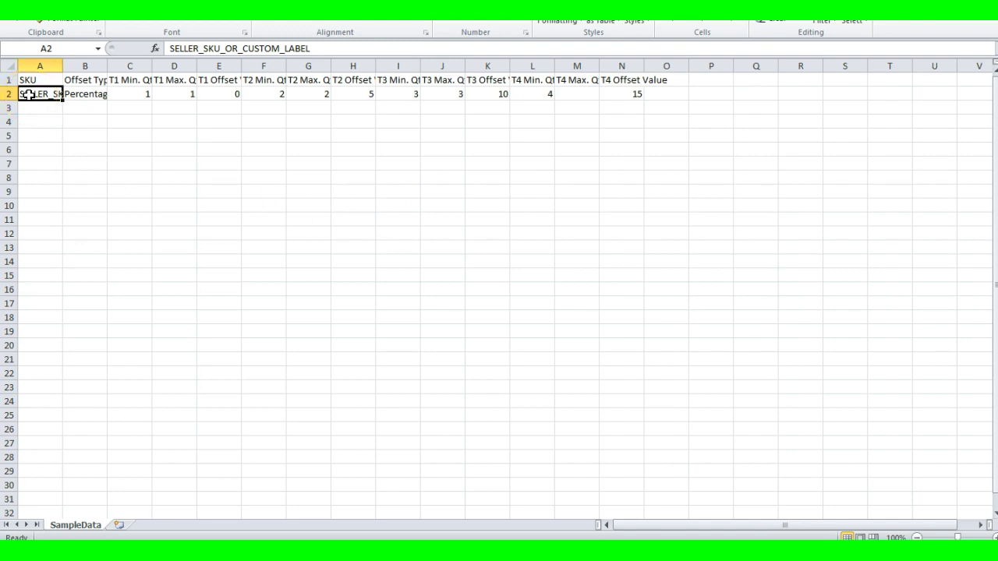
pyautogui.press('Delete')
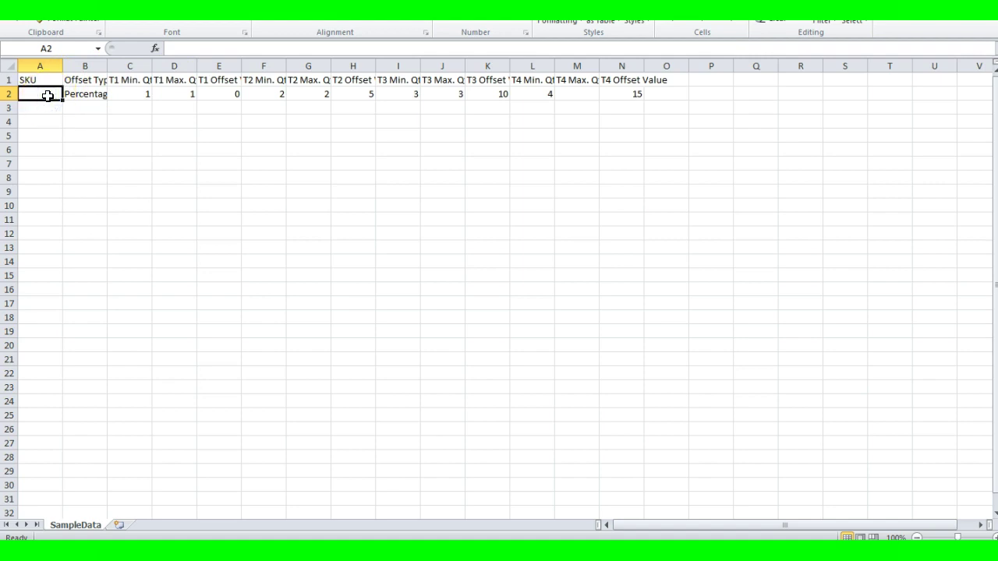
pyautogui.hotkey('ctrl', 'v')
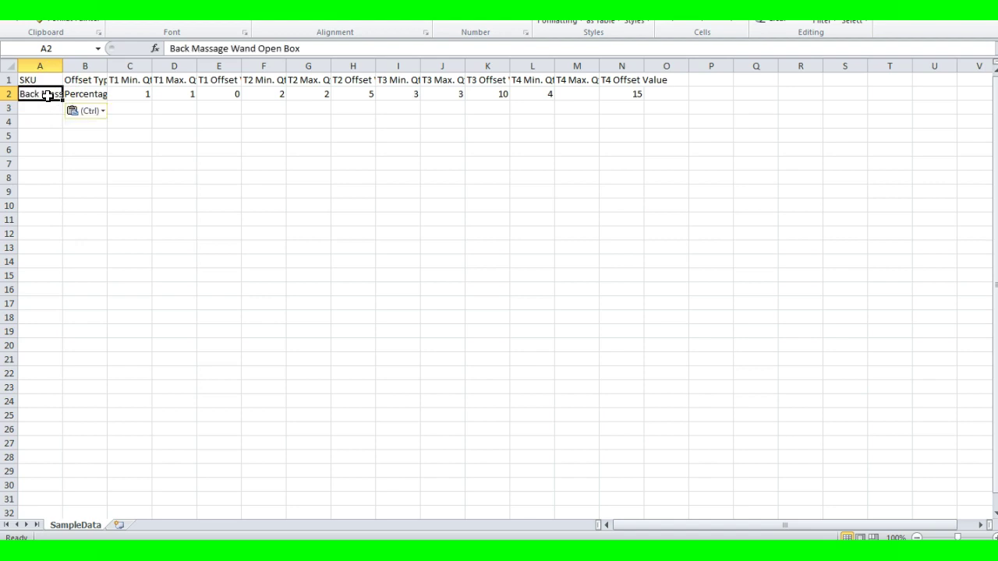
# Add 'SKU NAME' to the note and finish editing the SKU in A2
pyautogui.click(190, 48)
pyautogui.moveTo(168, 49); pyautogui.dragTo(302, 49)
pyautogui.hotkey('alt', 'Tab')
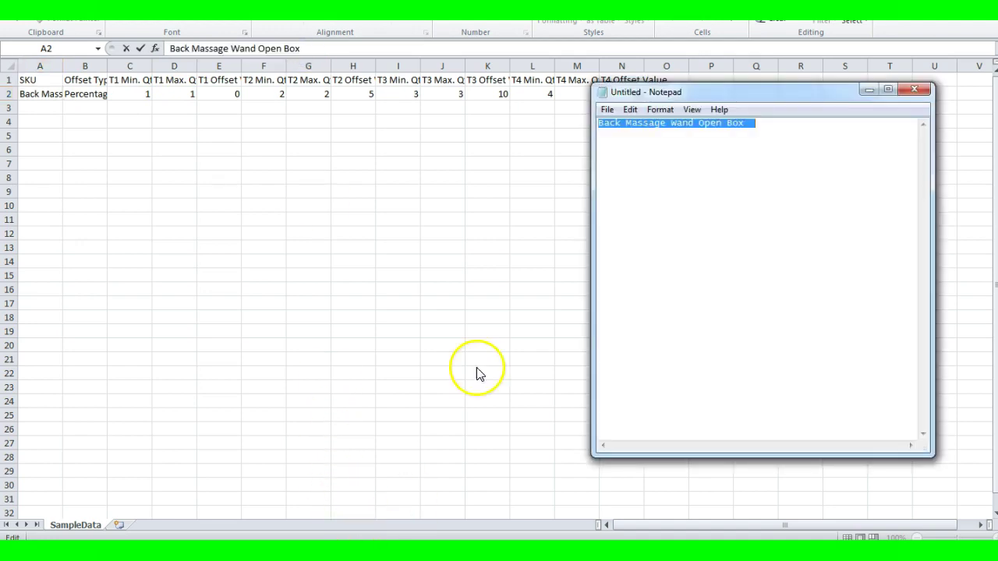
pyautogui.click(772, 125)
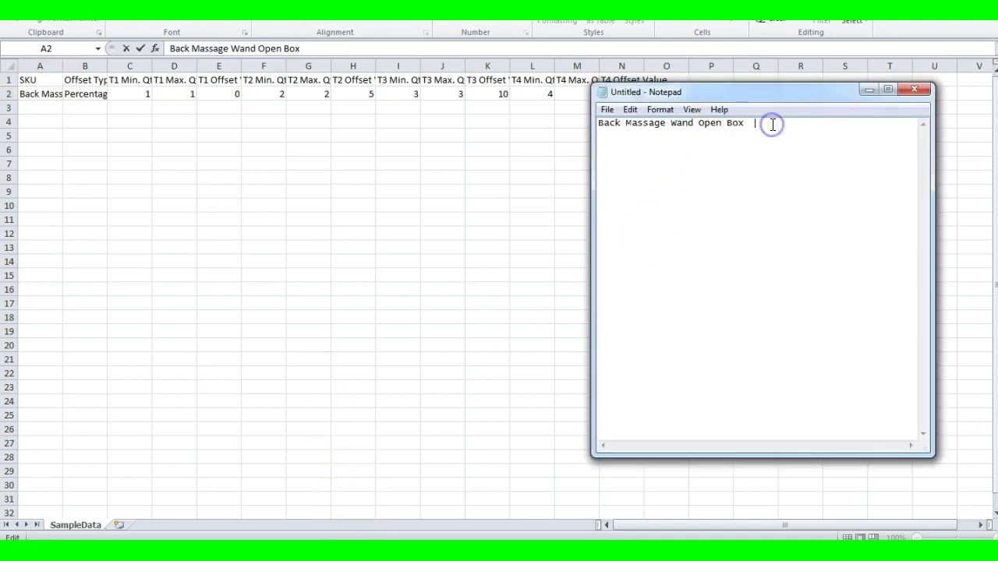
pyautogui.write('SKU NAME')
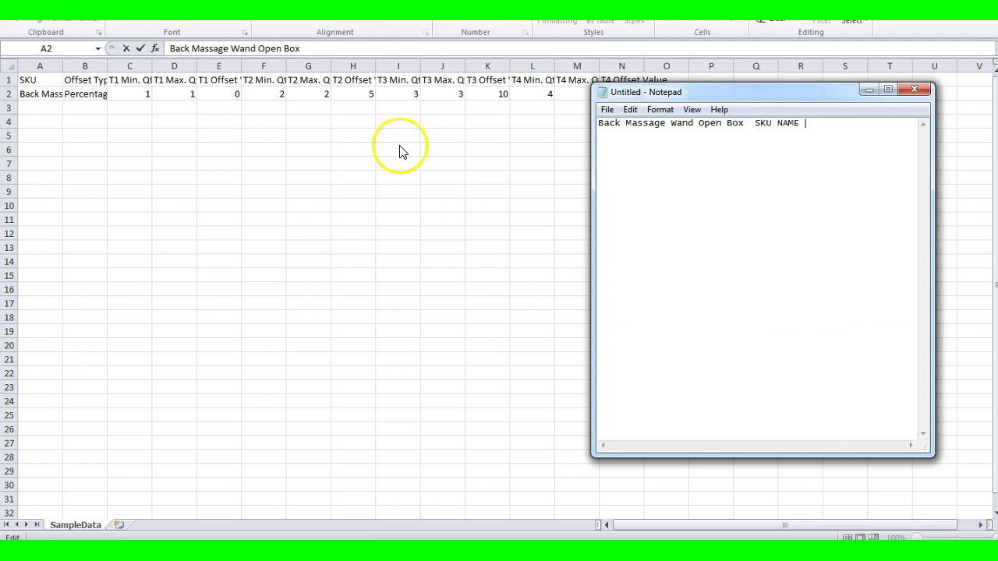
pyautogui.tripleClick(325, 49)
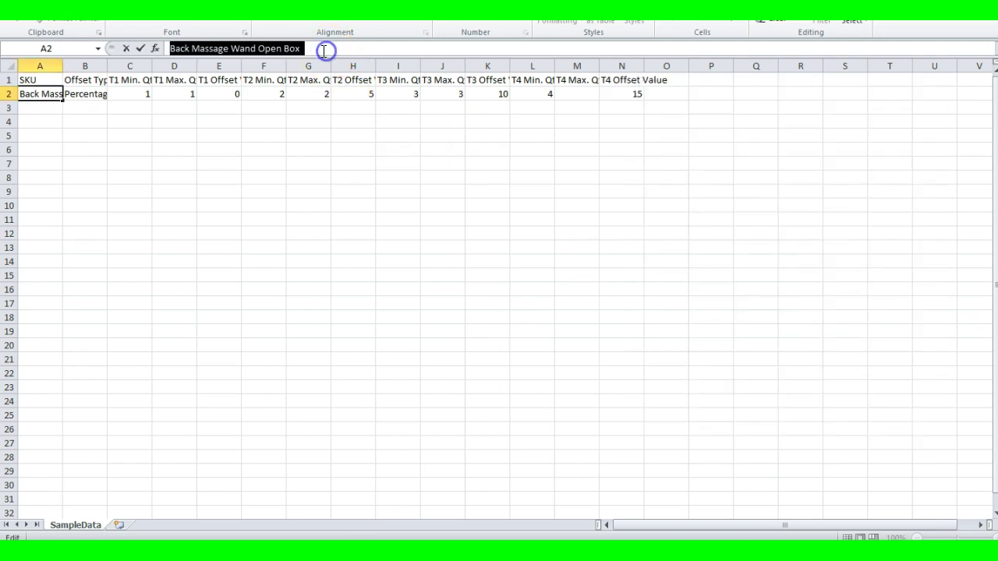
pyautogui.click(111, 126)
# Review the Percentage offset type and tier 1 min qty, max qty and offset 0 in C1:E2
pyautogui.click(92, 83)
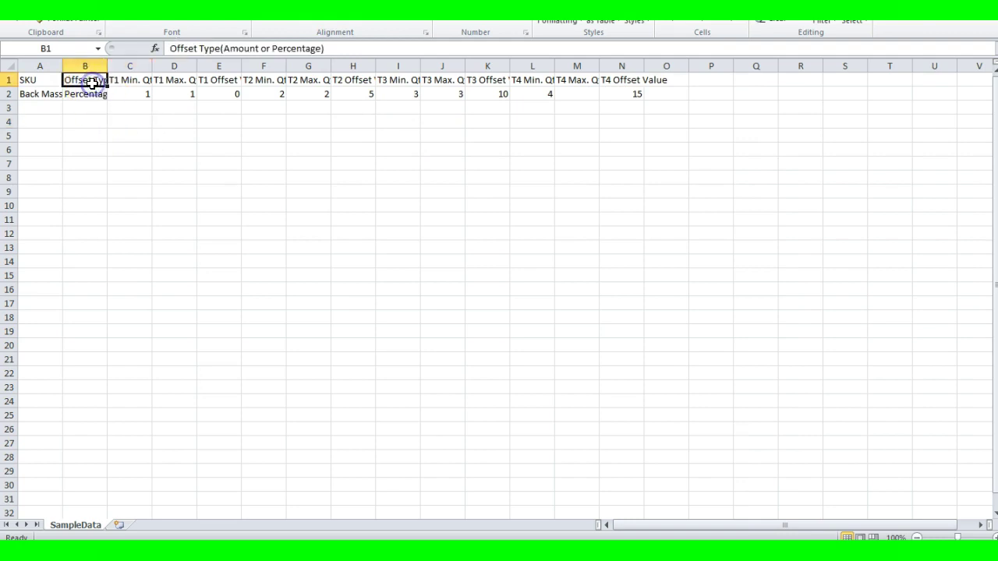
pyautogui.click(87, 94)
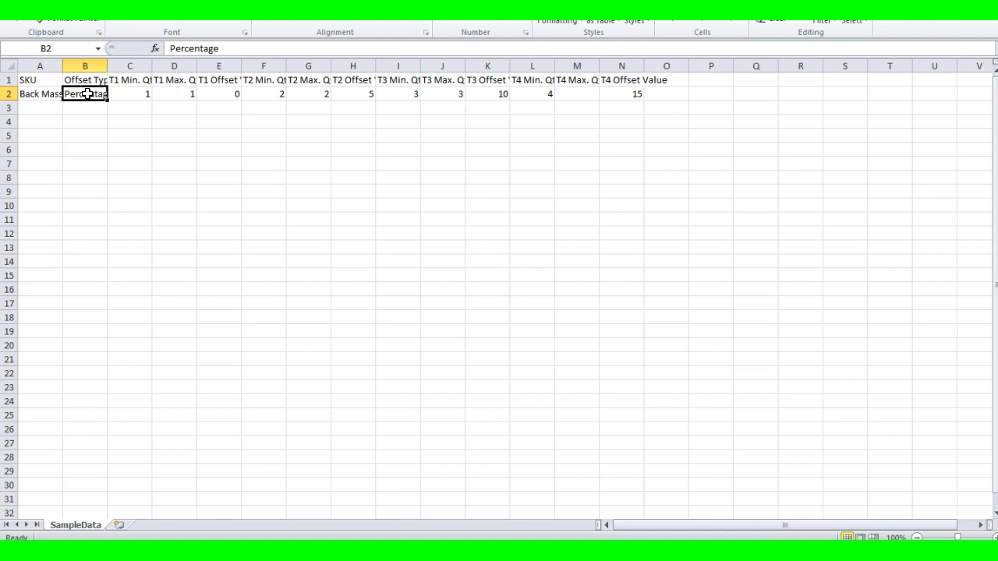
pyautogui.click(126, 81)
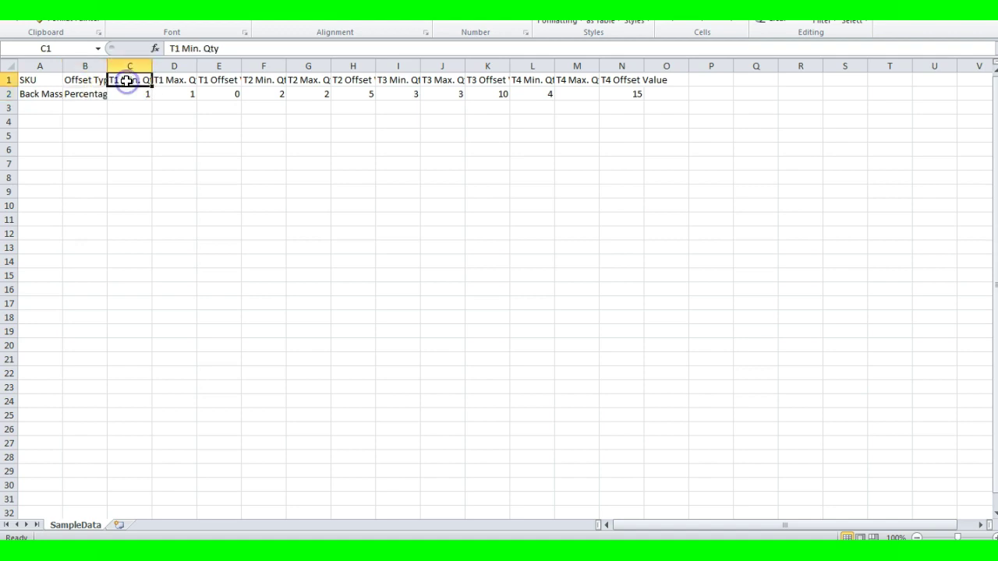
pyautogui.click(129, 93)
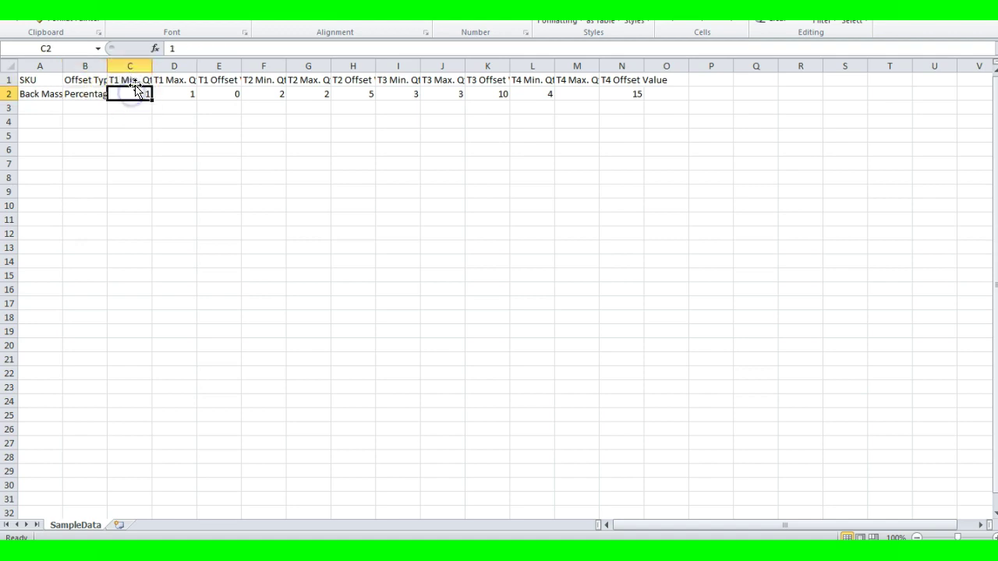
pyautogui.click(181, 80)
pyautogui.click(186, 95)
pyautogui.click(218, 81)
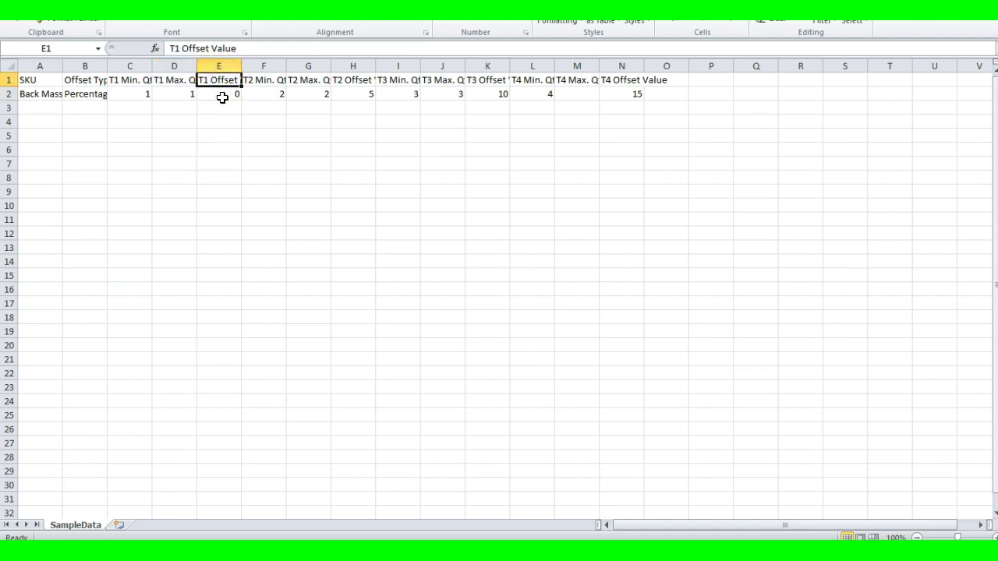
pyautogui.click(222, 96)
pyautogui.moveTo(133, 81); pyautogui.dragTo(225, 89)
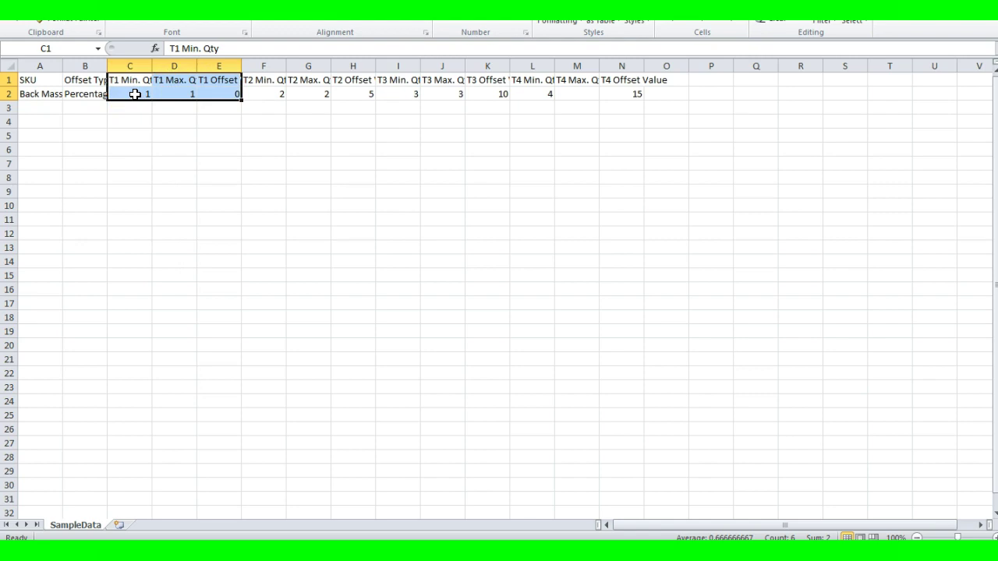
pyautogui.rightClick(173, 93)
pyautogui.click(219, 94)
pyautogui.click(224, 94)
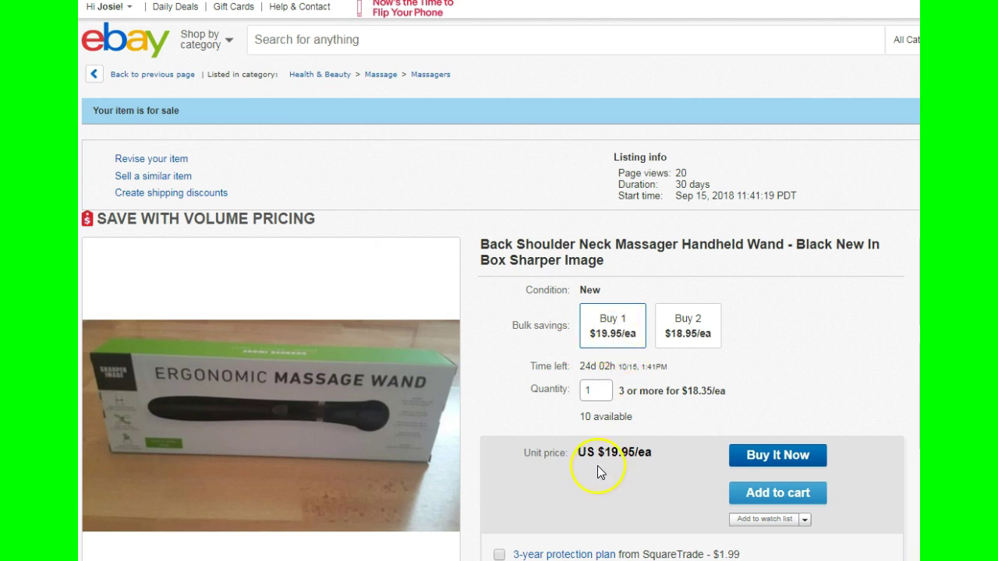
# Highlight the listing's single-item unit price, then return to the spreadsheet
pyautogui.moveTo(581, 452); pyautogui.dragTo(654, 452)
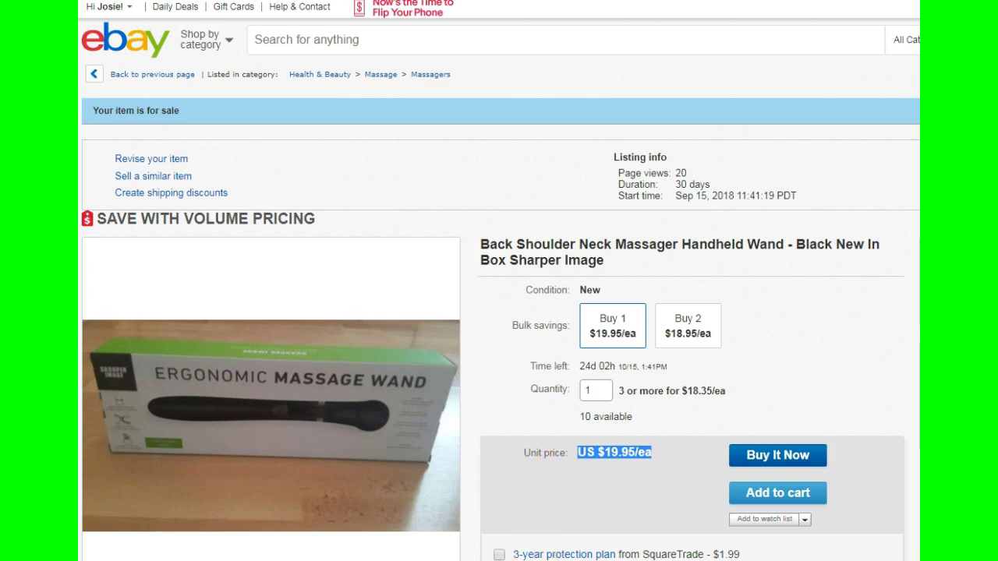
pyautogui.click(538, 488)
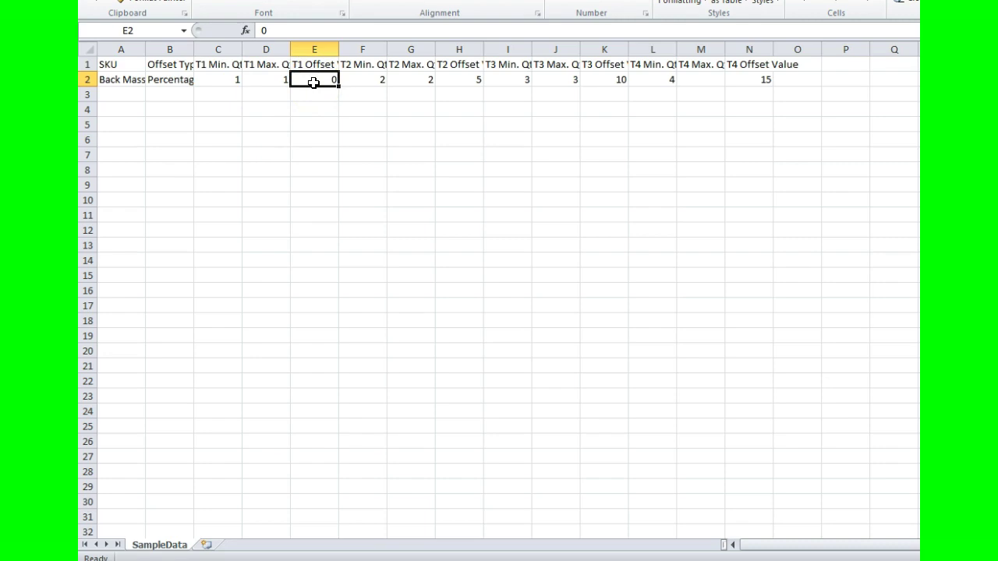
# Review the tier 2 minimum quantity, maximum quantity and offset value 5
pyautogui.click(370, 66)
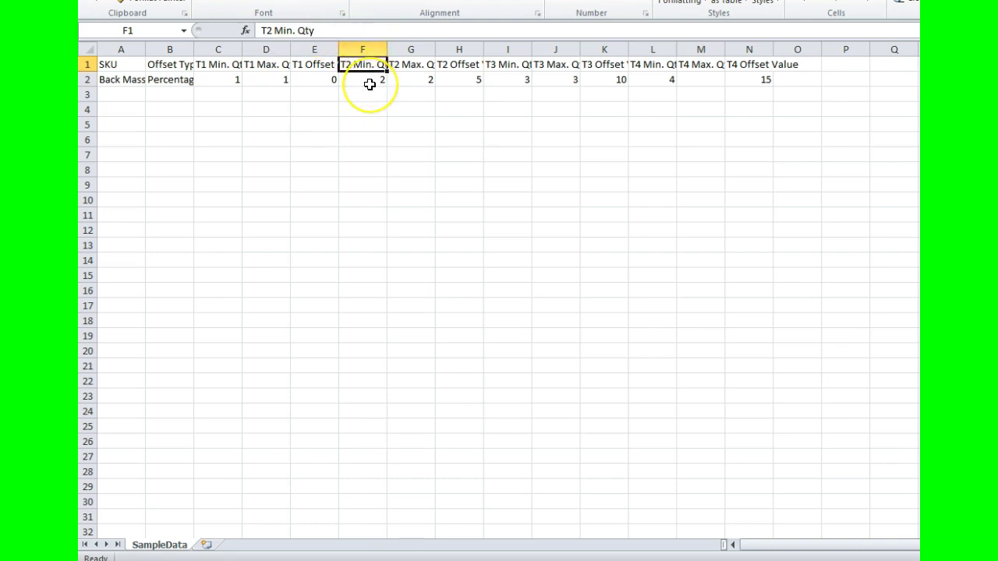
pyautogui.click(416, 80)
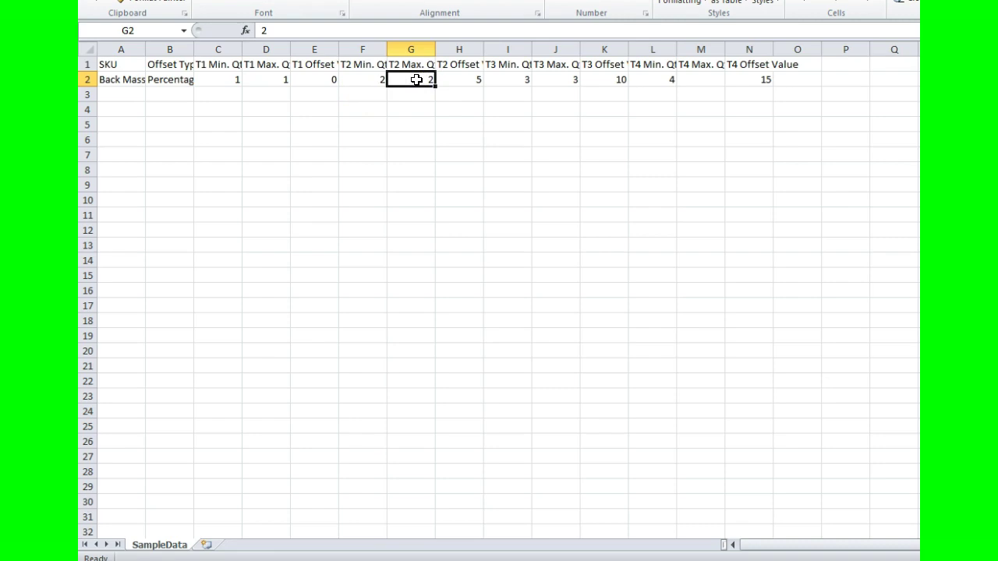
pyautogui.click(466, 81)
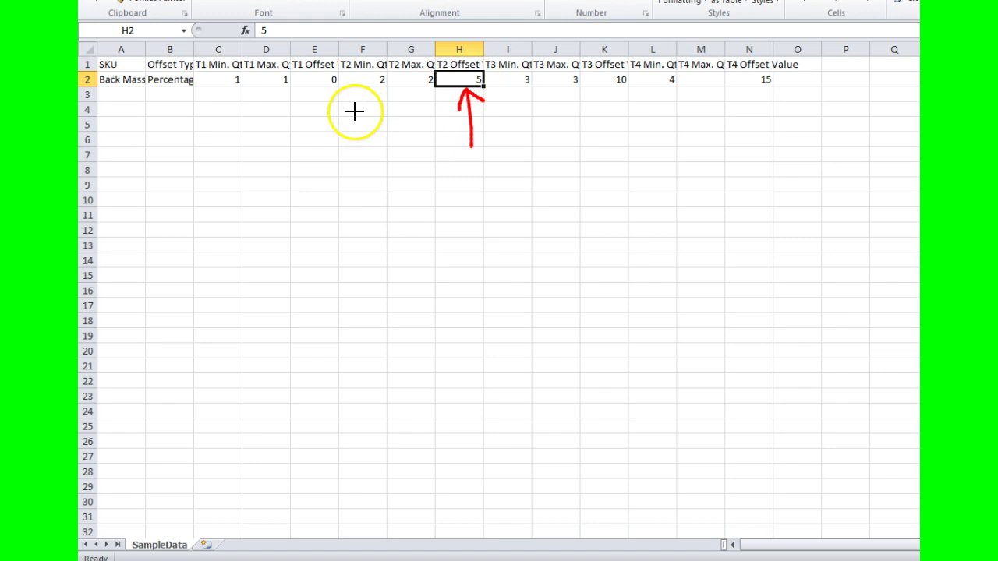
pyautogui.moveTo(308, 98); pyautogui.dragTo(326, 97)
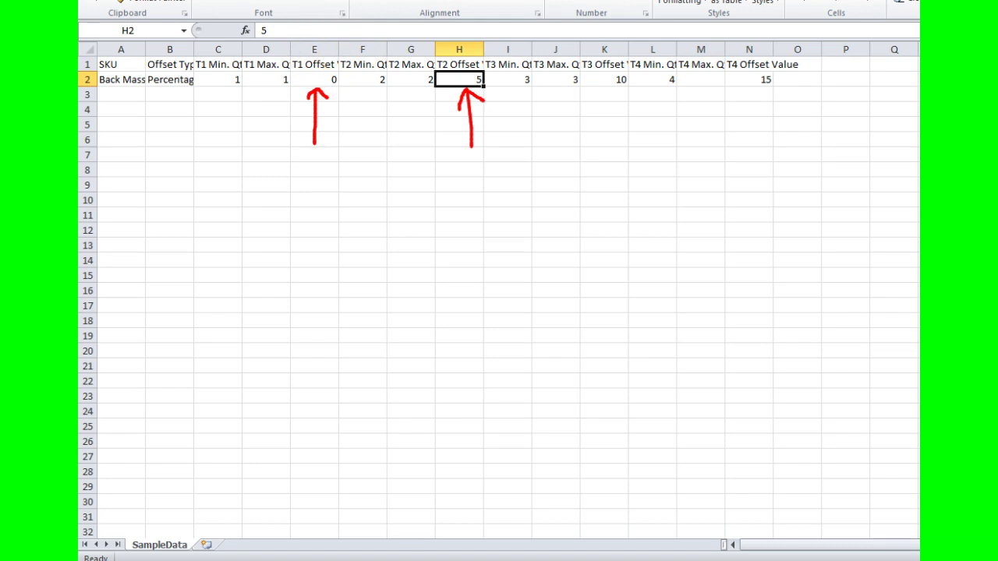
pyautogui.press('Escape')
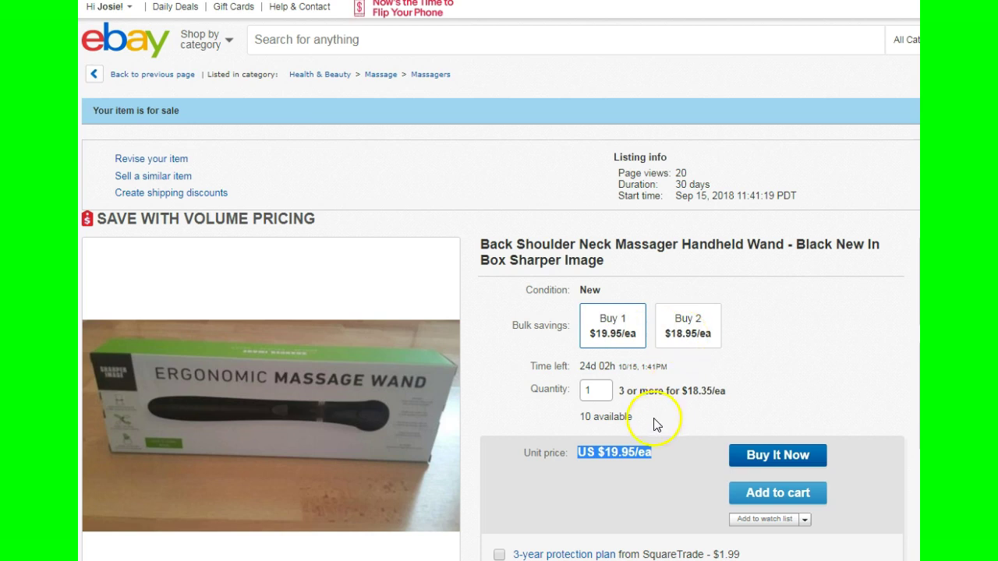
# Highlight the single-item price and the '3 or more for $18.35/ea' offer, then return to Excel
pyautogui.moveTo(650, 460); pyautogui.dragTo(579, 453)
pyautogui.click(612, 461)
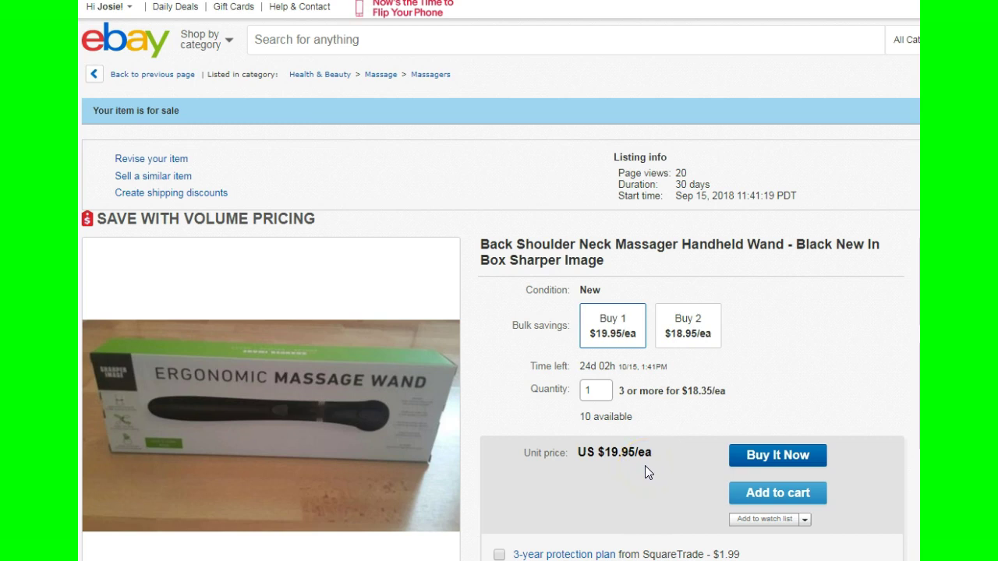
pyautogui.doubleClick(624, 391)
pyautogui.moveTo(650, 390); pyautogui.dragTo(705, 390)
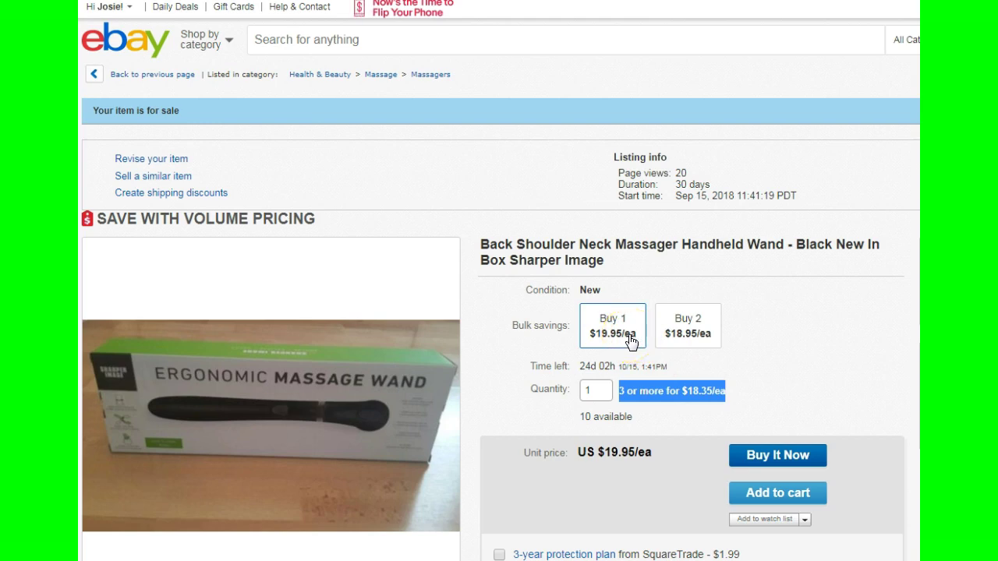
pyautogui.click(570, 555)
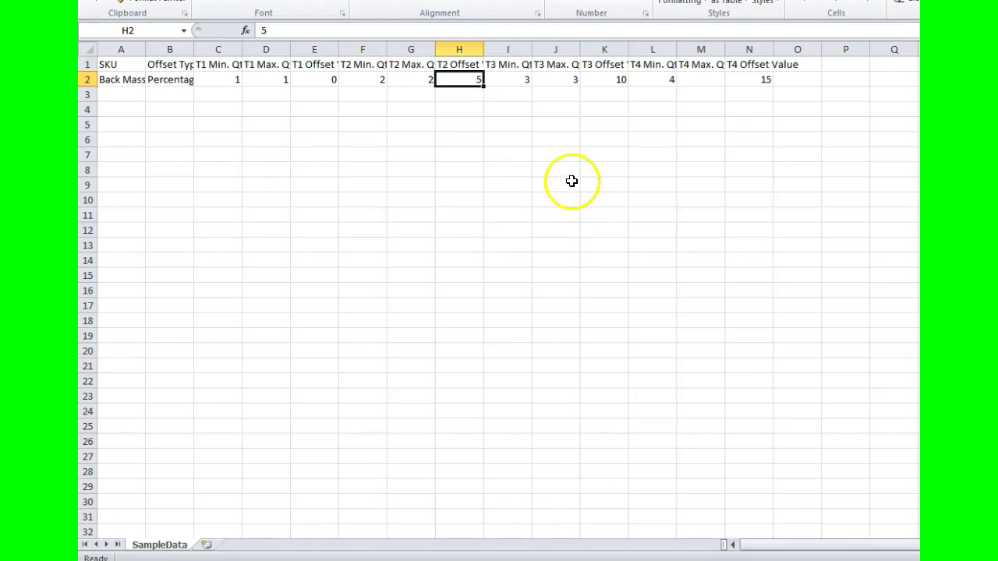
pyautogui.click(472, 97)
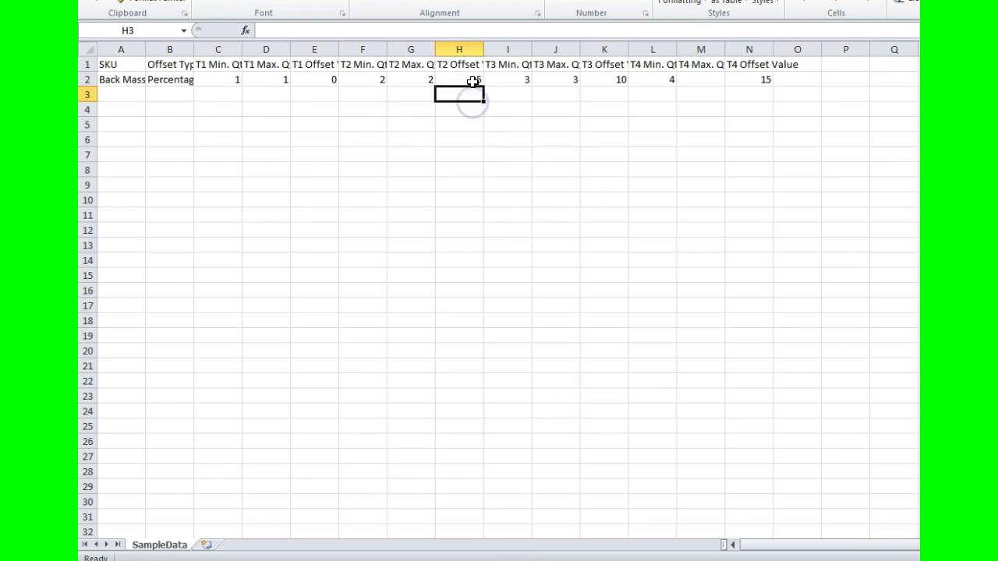
pyautogui.click(459, 98)
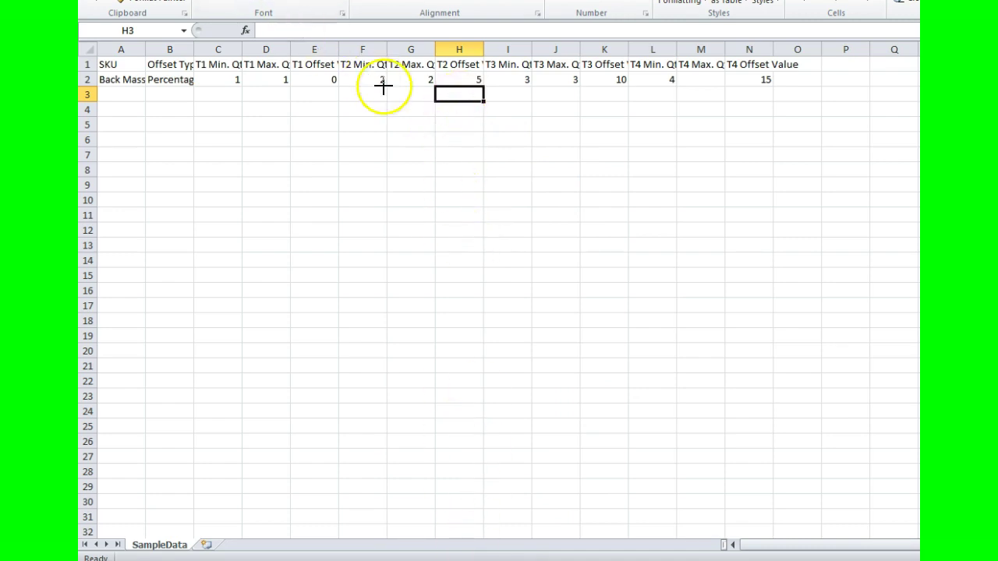
pyautogui.moveTo(468, 104)
pyautogui.mouseDown()
pyautogui.moveTo(469, 170)
pyautogui.moveTo(460, 104)
pyautogui.moveTo(482, 96)
pyautogui.mouseUp()
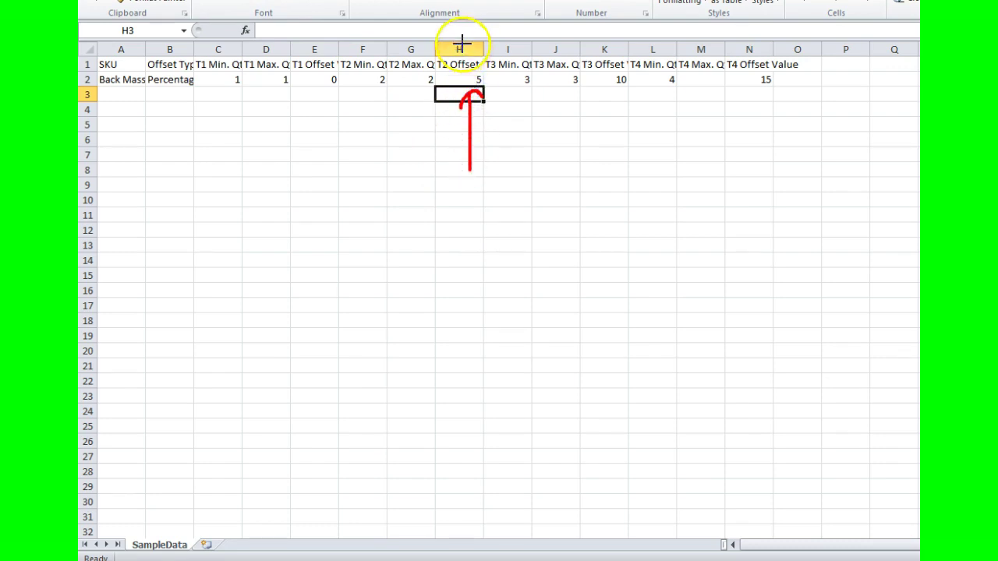
pyautogui.moveTo(447, 36)
pyautogui.mouseDown()
pyautogui.moveTo(462, 51)
pyautogui.moveTo(457, 40)
pyautogui.mouseUp()
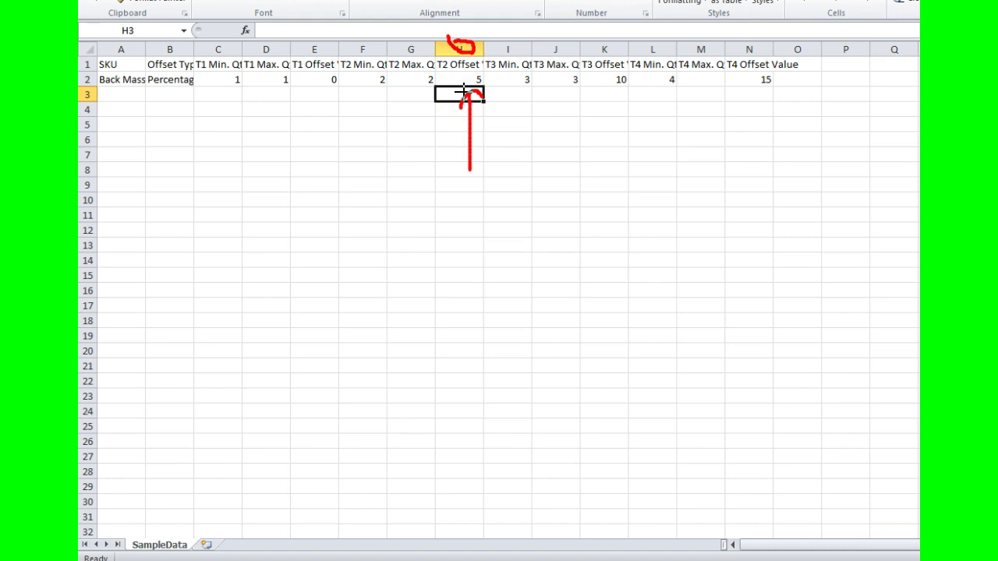
pyautogui.moveTo(181, 101)
pyautogui.mouseDown()
pyautogui.moveTo(169, 123)
pyautogui.moveTo(160, 98)
pyautogui.moveTo(182, 94)
pyautogui.mouseUp()
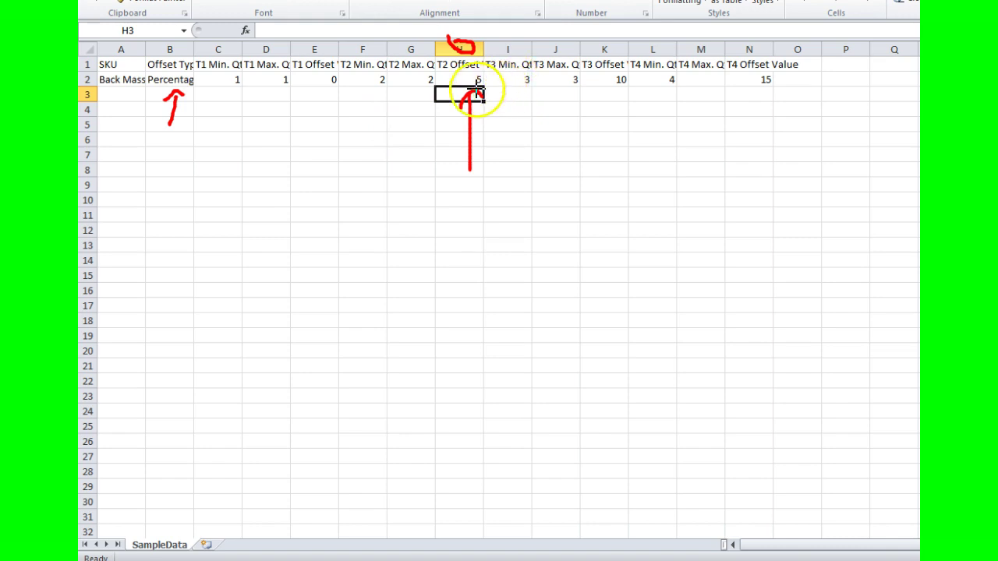
pyautogui.press('Escape')
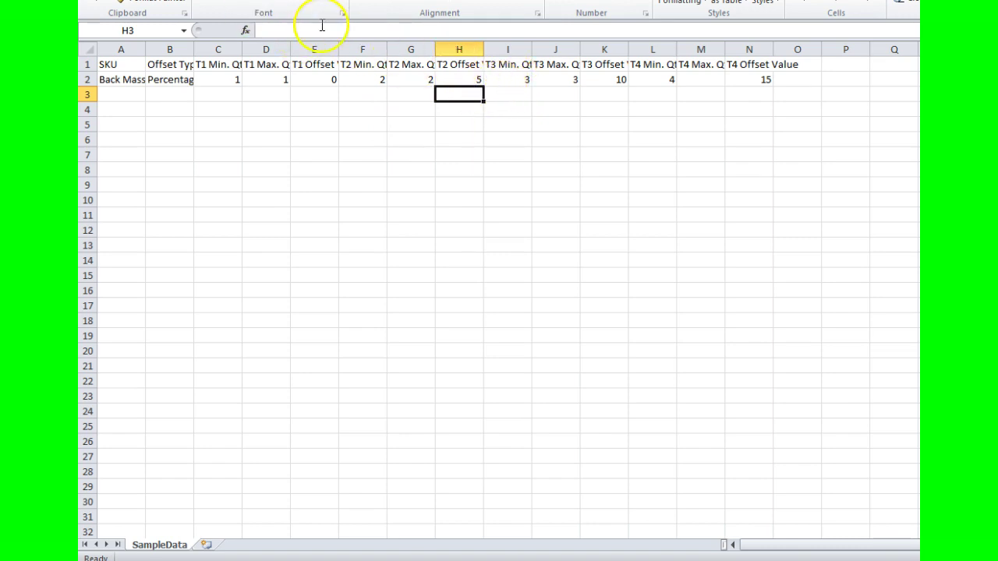
pyautogui.click(499, 68)
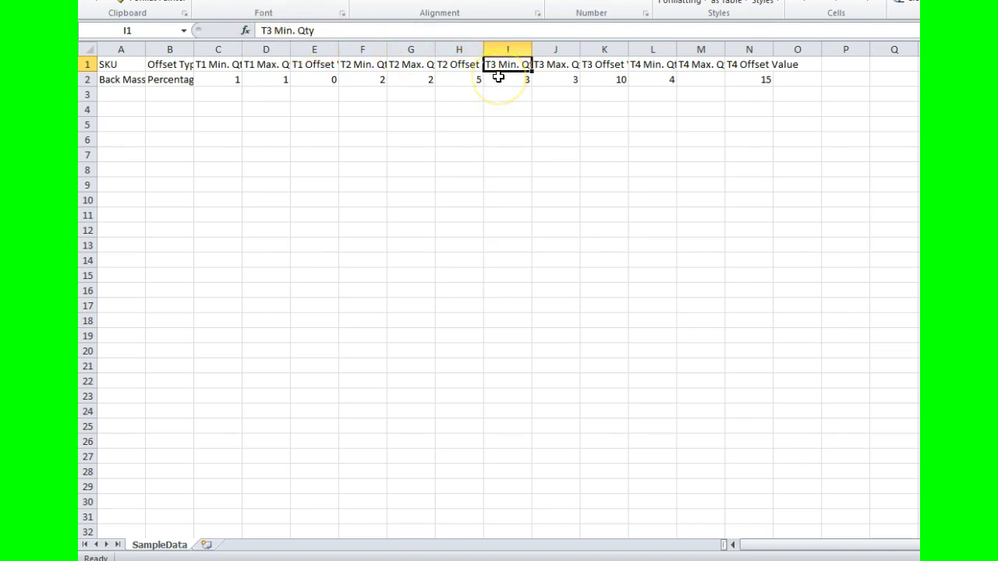
pyautogui.click(545, 66)
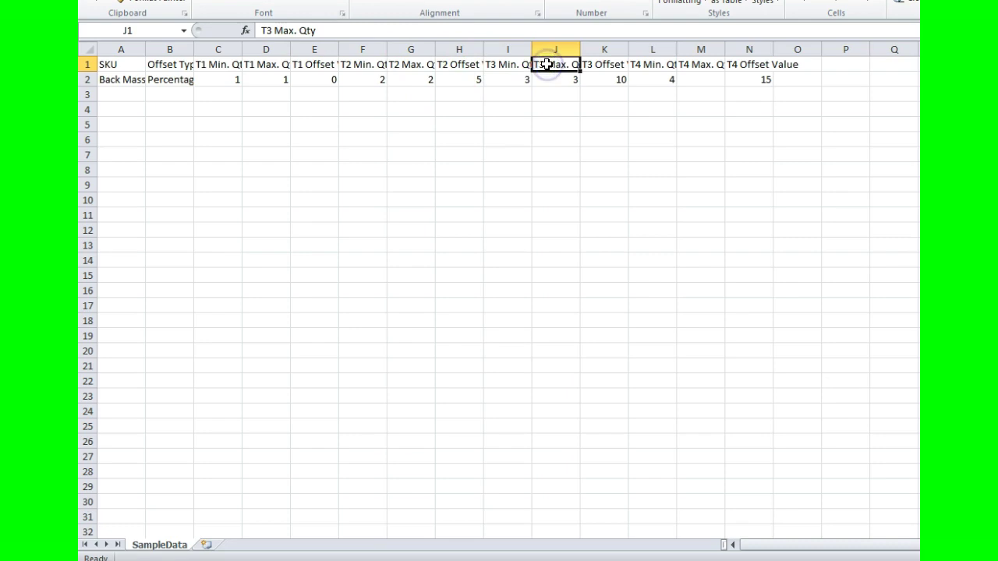
pyautogui.click(606, 78)
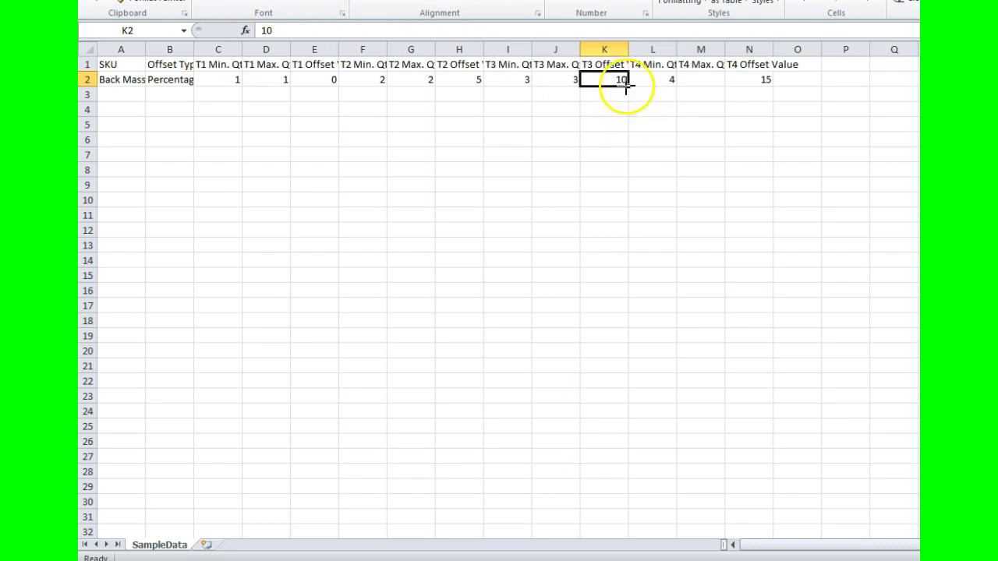
pyautogui.moveTo(613, 101); pyautogui.dragTo(611, 152)
pyautogui.moveTo(601, 107); pyautogui.dragTo(622, 103)
pyautogui.moveTo(323, 96)
pyautogui.mouseDown()
pyautogui.moveTo(323, 152)
pyautogui.moveTo(314, 100)
pyautogui.moveTo(338, 106)
pyautogui.mouseUp()
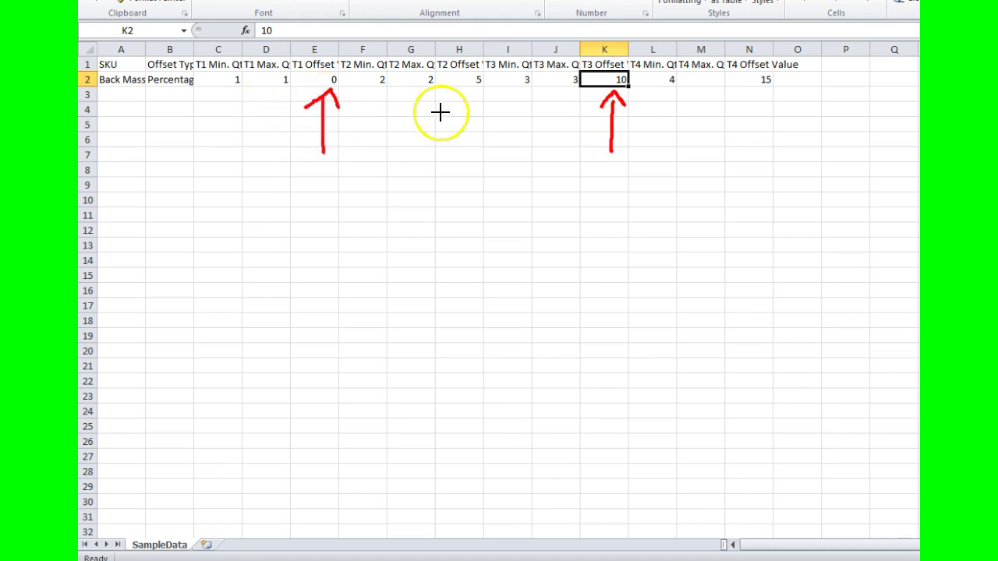
pyautogui.moveTo(416, 90)
pyautogui.mouseDown()
pyautogui.moveTo(416, 111)
pyautogui.moveTo(425, 94)
pyautogui.moveTo(477, 160)
pyautogui.mouseUp()
pyautogui.moveTo(467, 100)
pyautogui.mouseDown()
pyautogui.moveTo(476, 91)
pyautogui.moveTo(487, 103)
pyautogui.mouseUp()
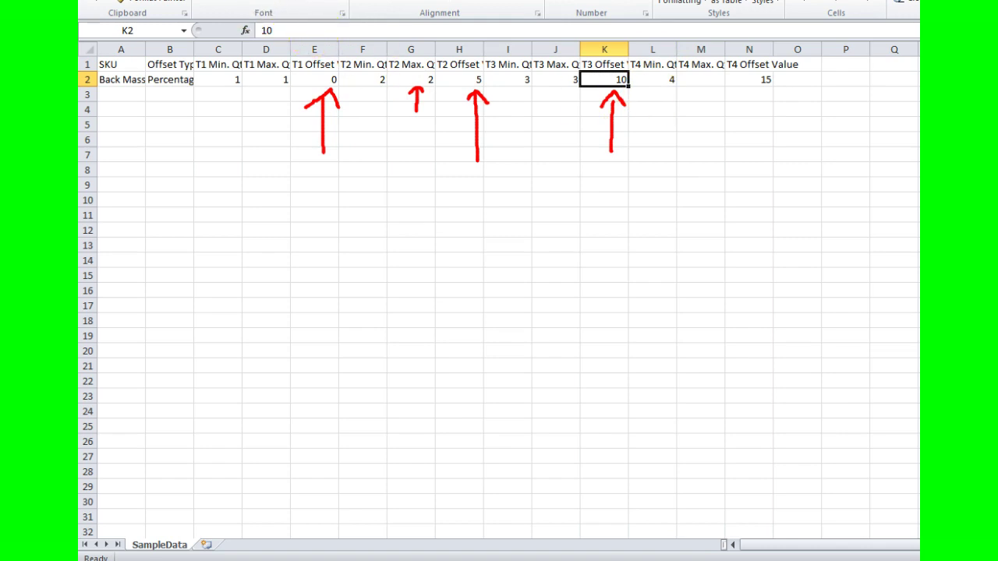
pyautogui.press('Escape')
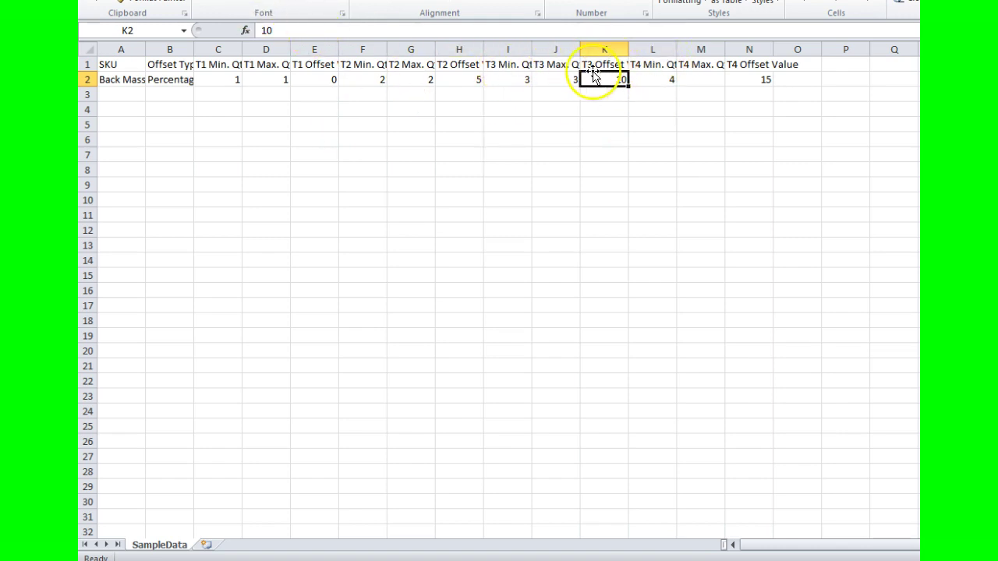
pyautogui.click(647, 65)
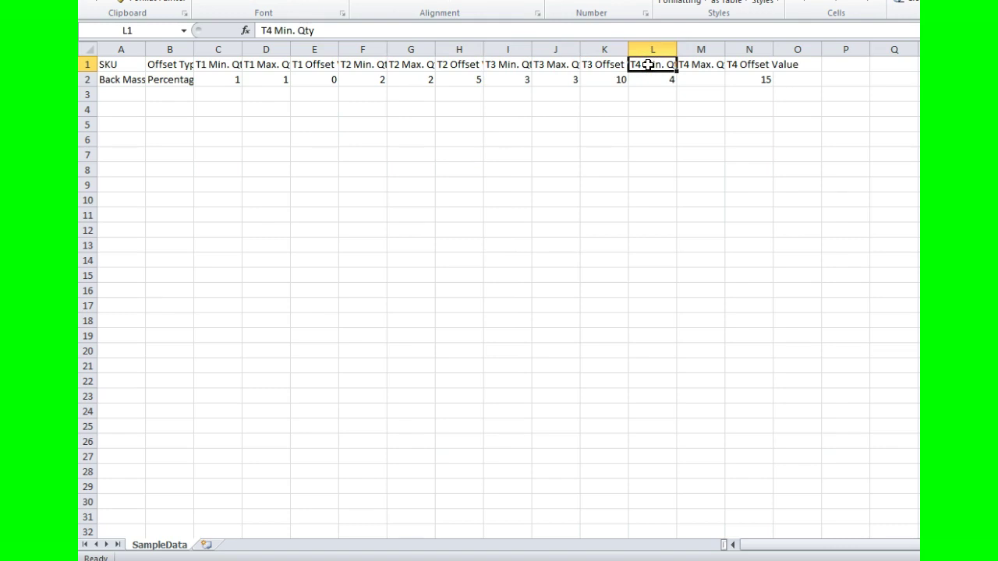
# Review the T4 minimum quantity 4 in L2 and the T4 Max. Qty header and cell M2
pyautogui.click(650, 80)
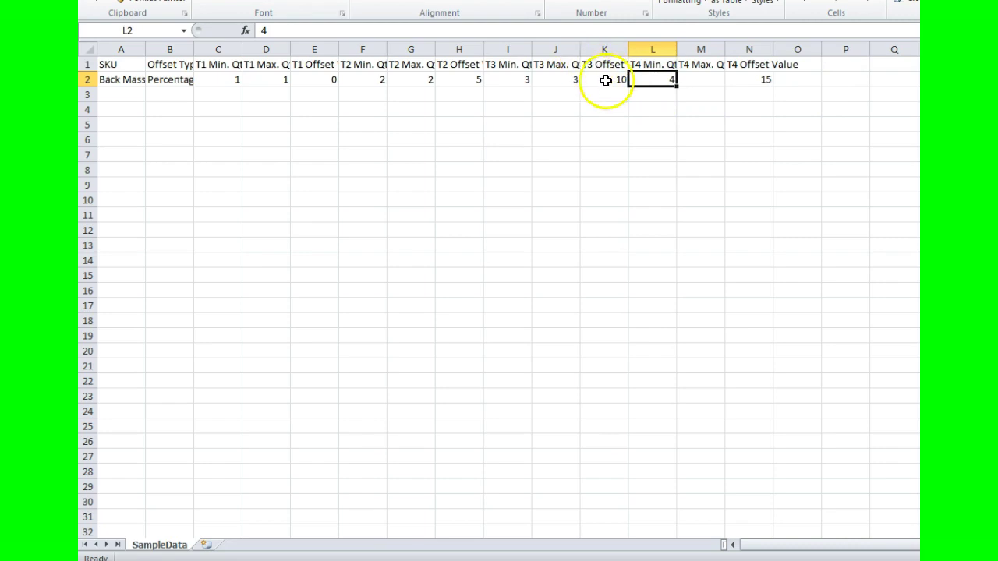
pyautogui.click(702, 65)
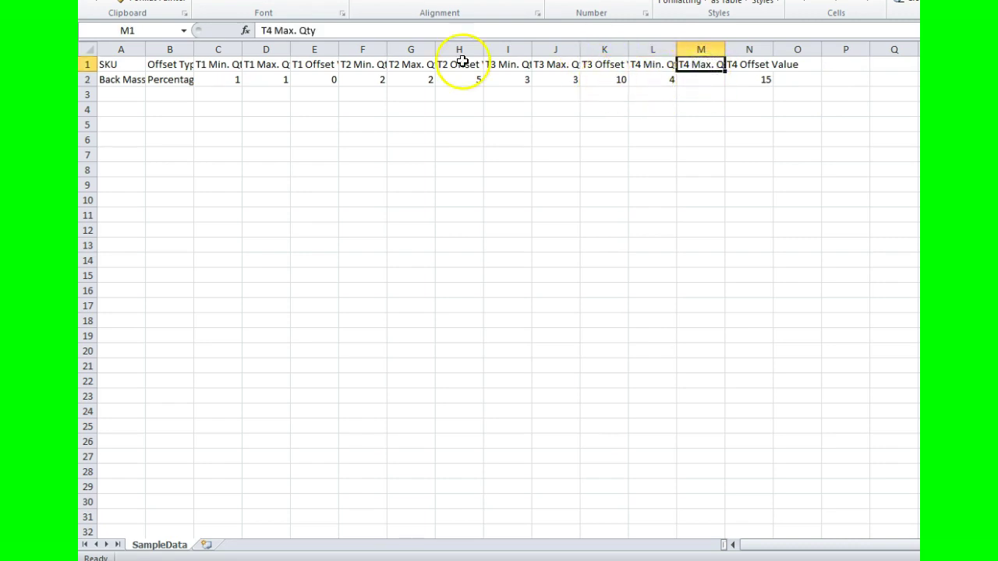
pyautogui.click(260, 31)
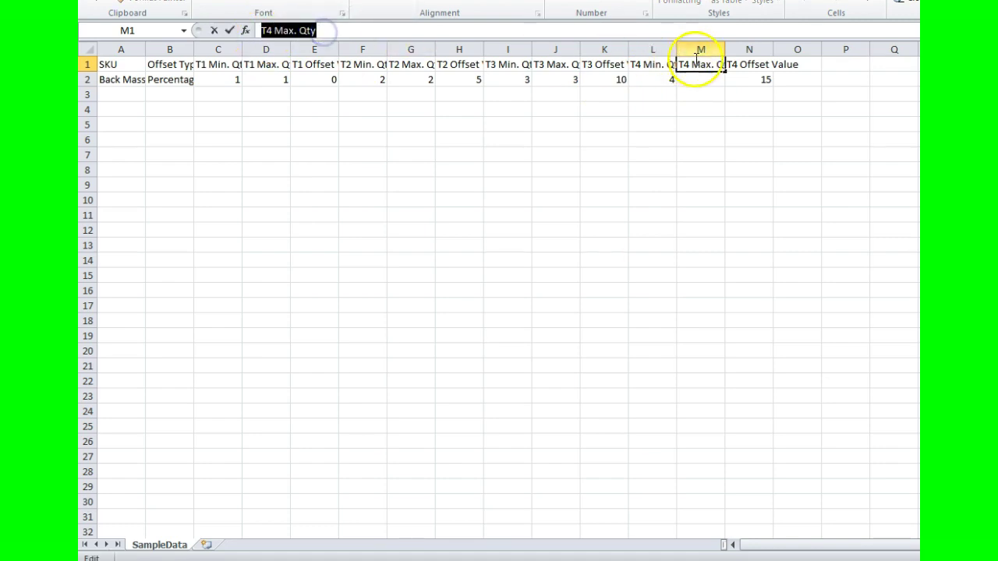
pyautogui.click(698, 80)
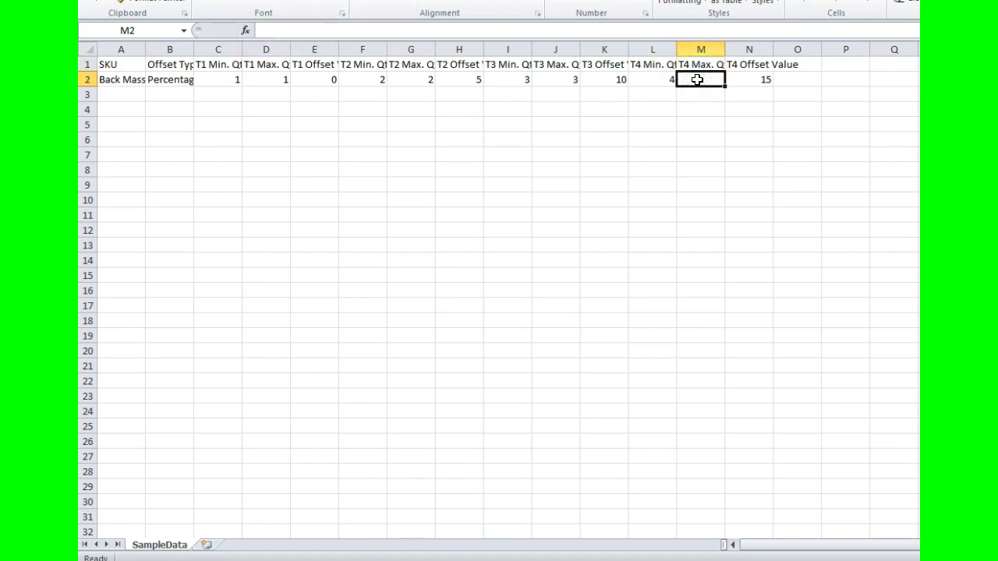
pyautogui.click(699, 81)
# Select the T4 range L1:N2 and the T3 tier columns, then bring Notepad forward
pyautogui.moveTo(647, 64); pyautogui.dragTo(756, 80)
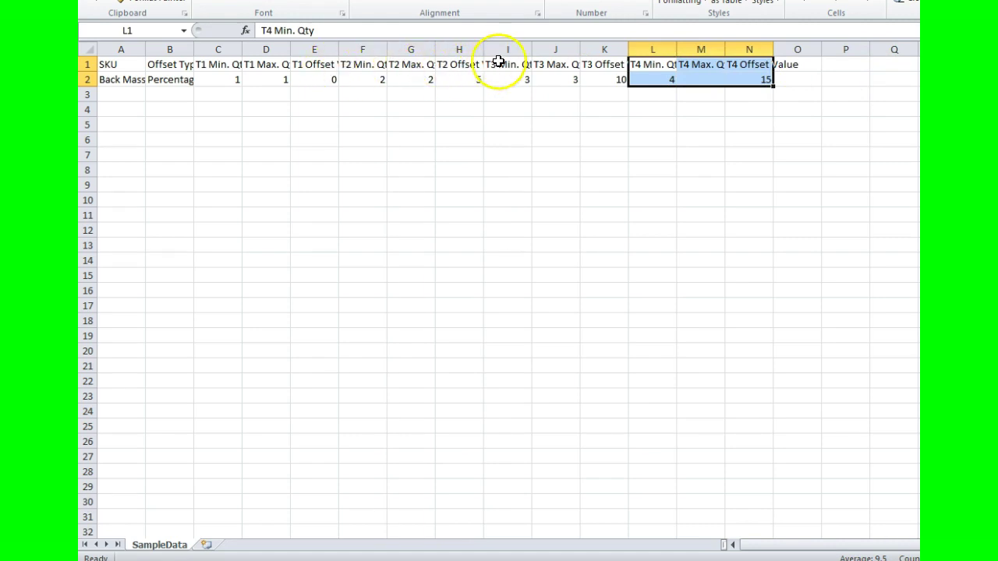
pyautogui.moveTo(494, 64); pyautogui.dragTo(590, 80)
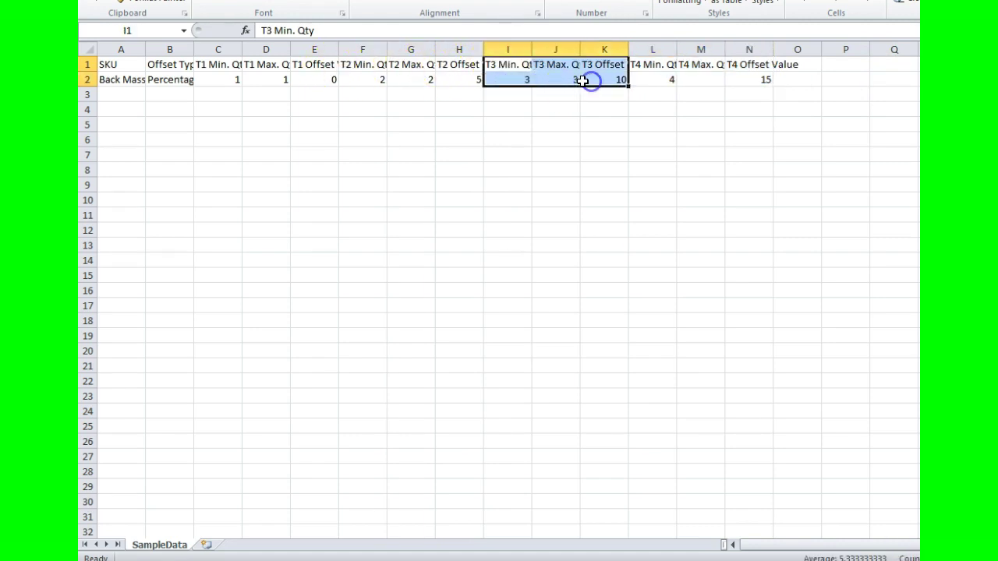
pyautogui.click(554, 79)
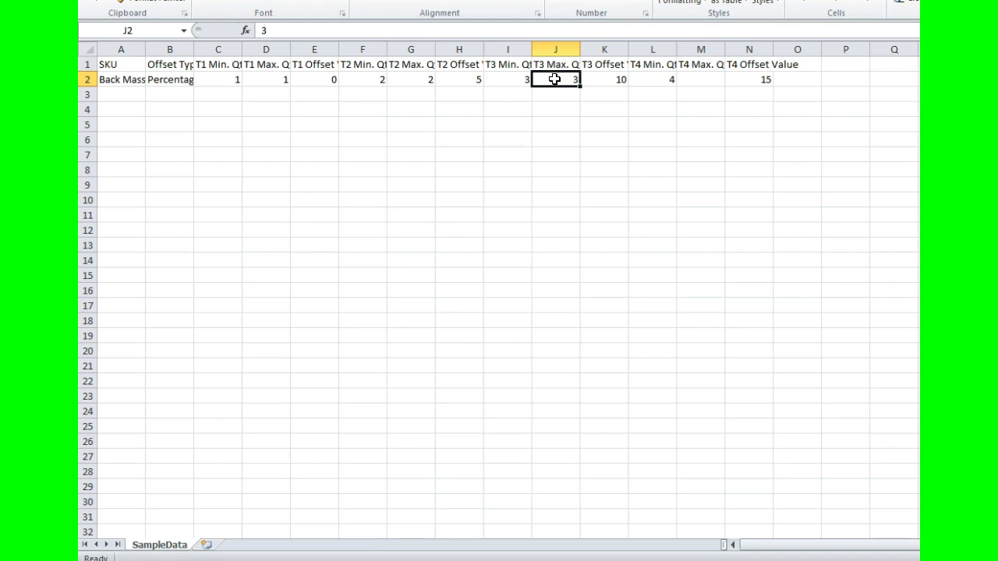
pyautogui.click(560, 86)
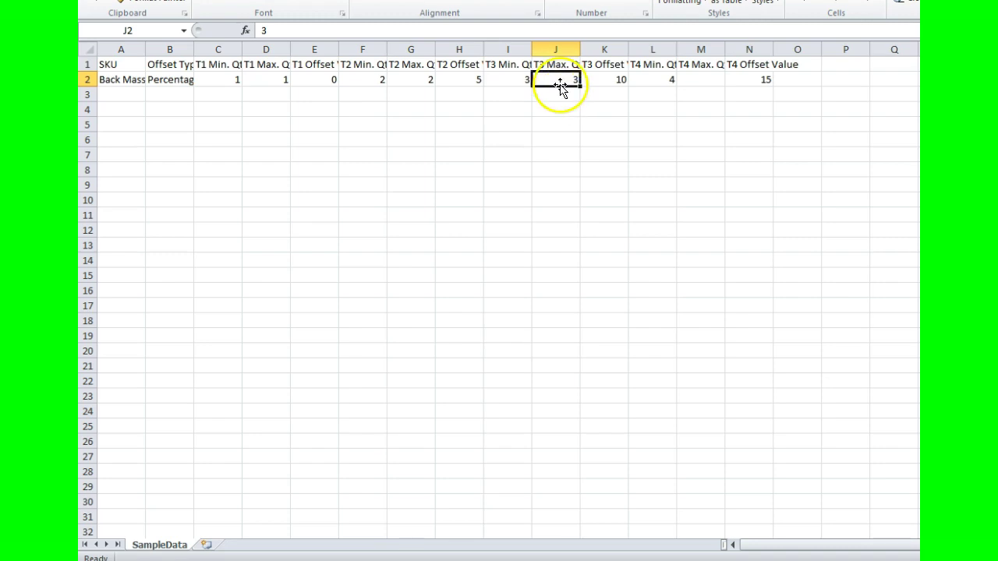
pyautogui.click(713, 107)
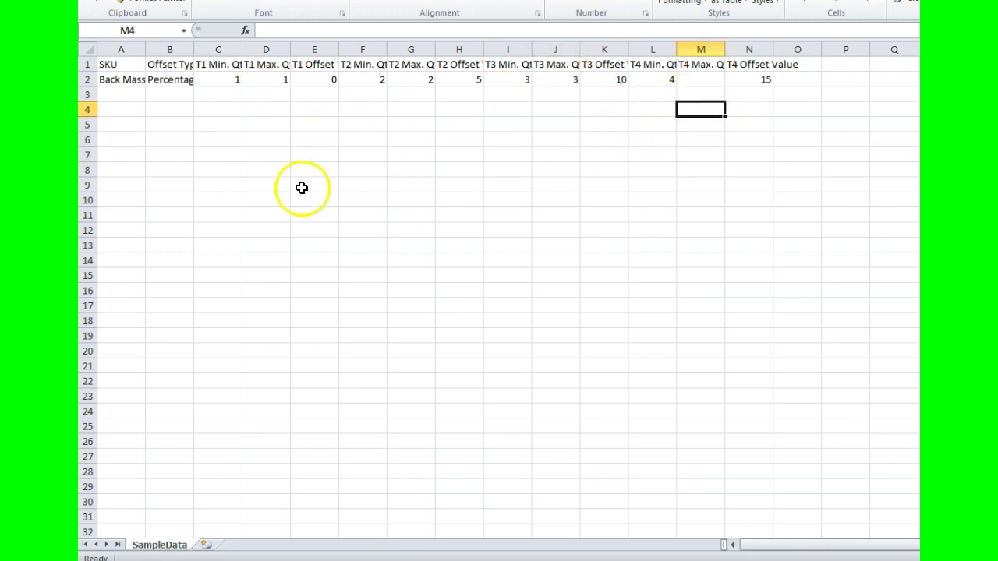
pyautogui.click(586, 560)
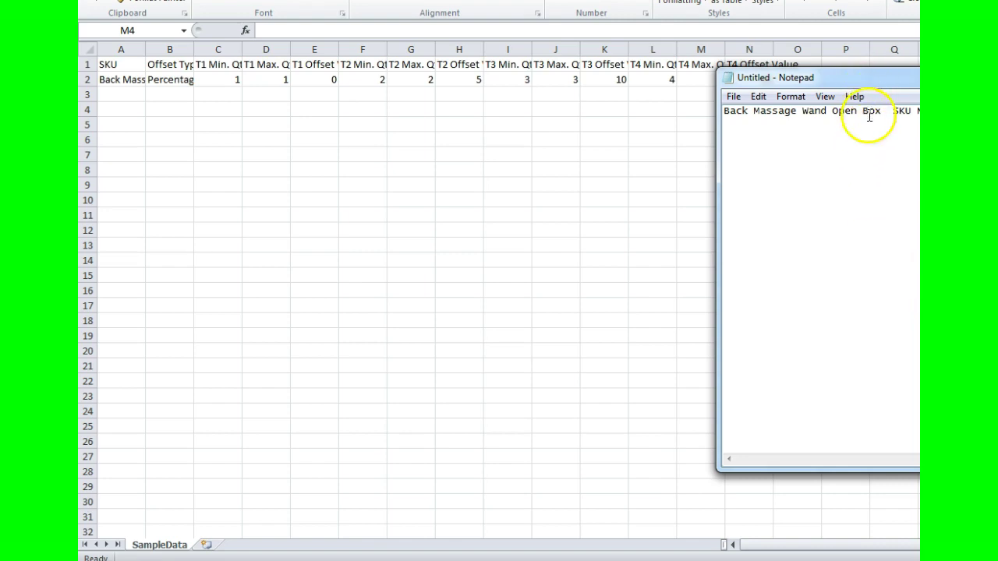
# Center the Notepad window, cut the old note line, and return to cell M2 in Excel
pyautogui.moveTo(880, 80); pyautogui.dragTo(441, 211)
pyautogui.moveTo(508, 248); pyautogui.dragTo(270, 251)
pyautogui.hotkey('ctrl', 'x')
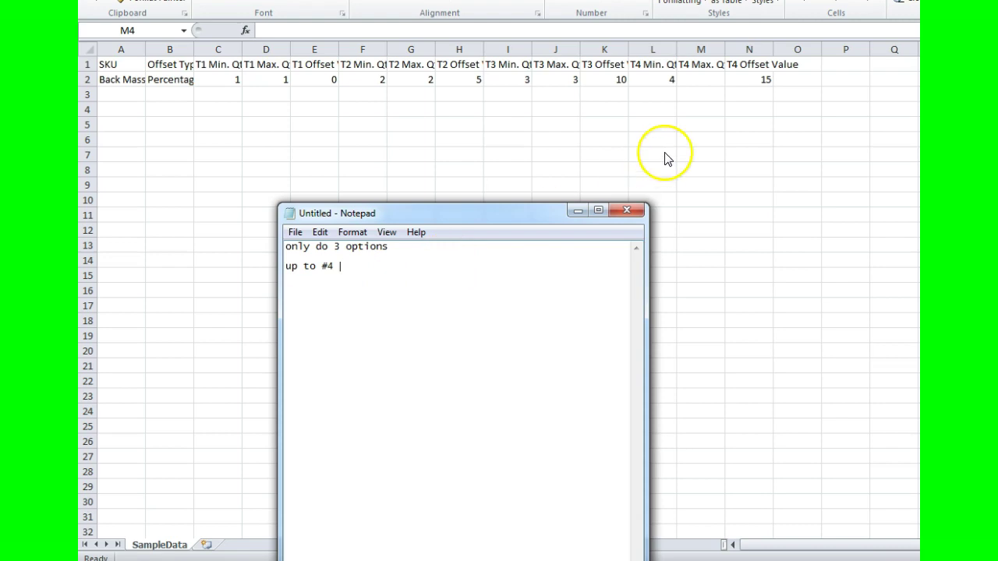
pyautogui.click(702, 82)
pyautogui.click(702, 81)
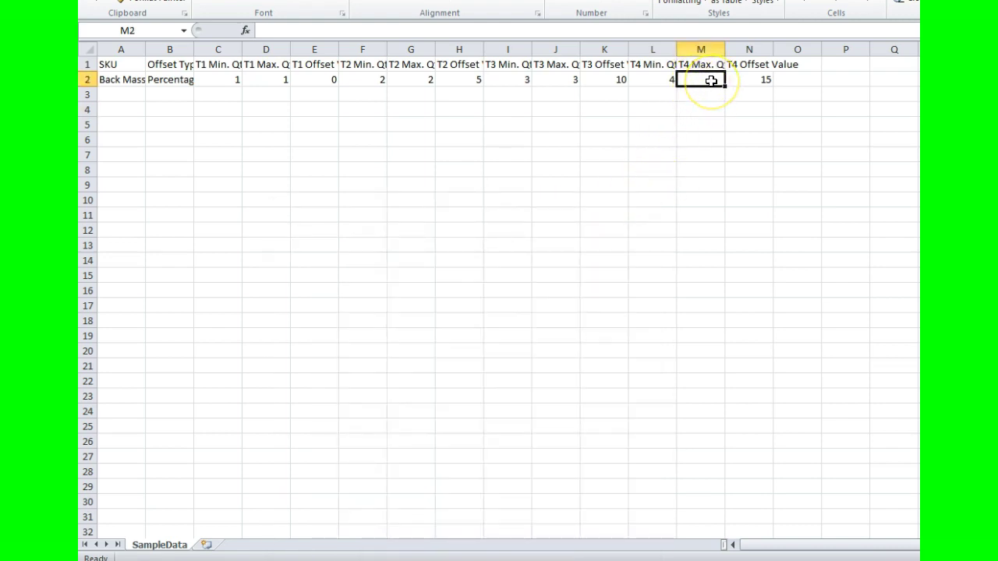
pyautogui.click(714, 121)
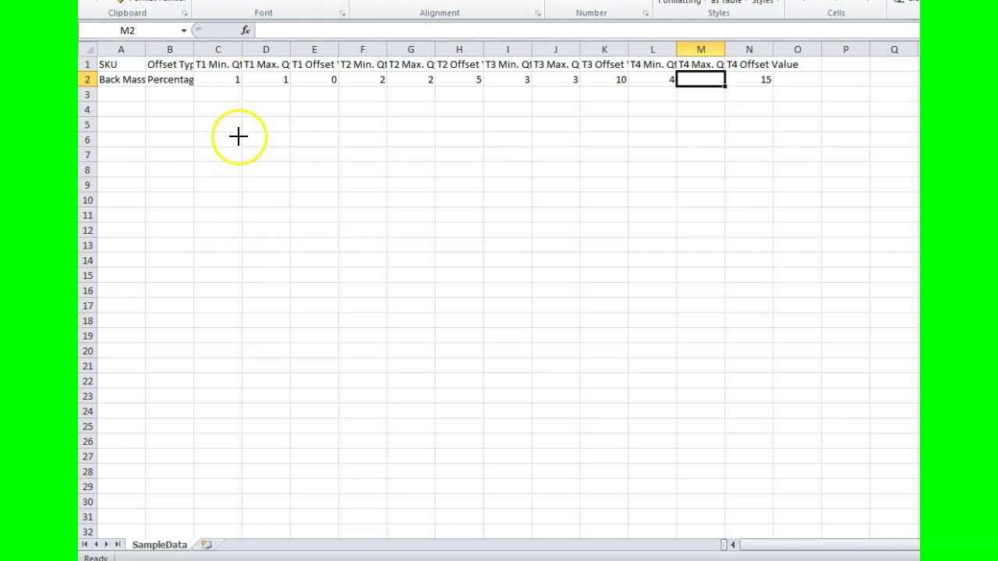
pyautogui.moveTo(122, 95); pyautogui.dragTo(121, 131)
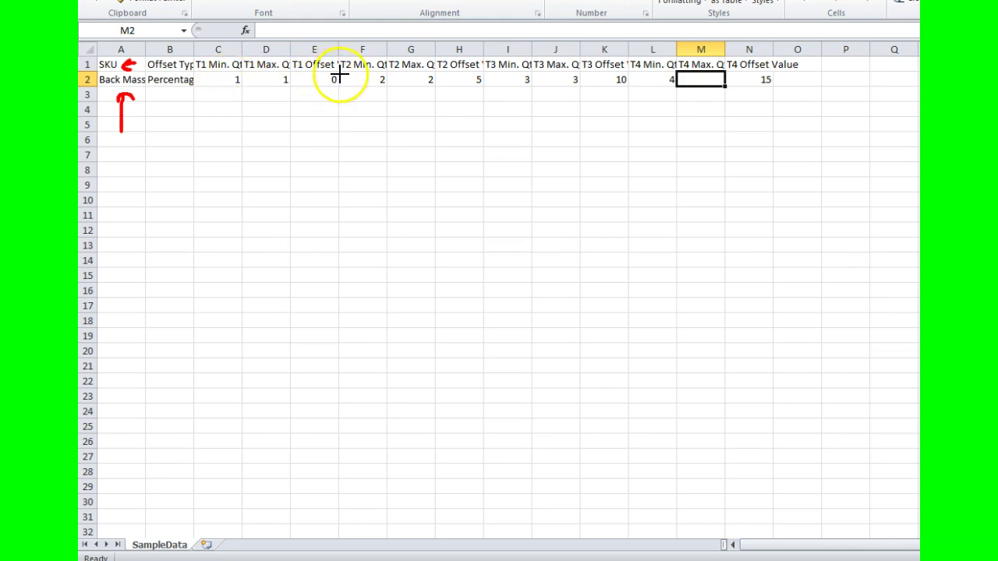
pyautogui.moveTo(473, 100)
pyautogui.mouseDown()
pyautogui.moveTo(474, 116)
pyautogui.moveTo(481, 100)
pyautogui.mouseUp()
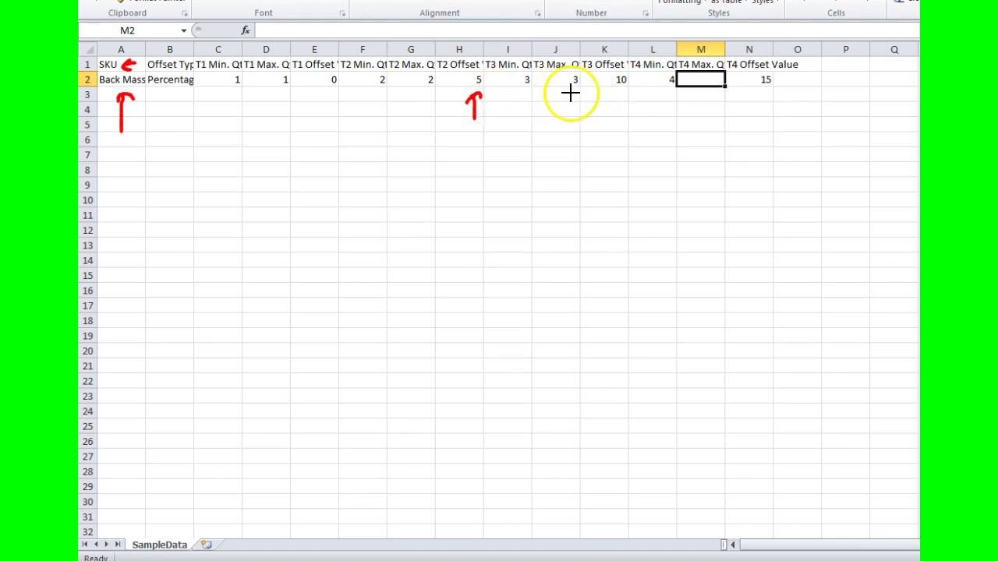
pyautogui.moveTo(614, 95)
pyautogui.mouseDown()
pyautogui.moveTo(615, 124)
pyautogui.moveTo(623, 102)
pyautogui.mouseUp()
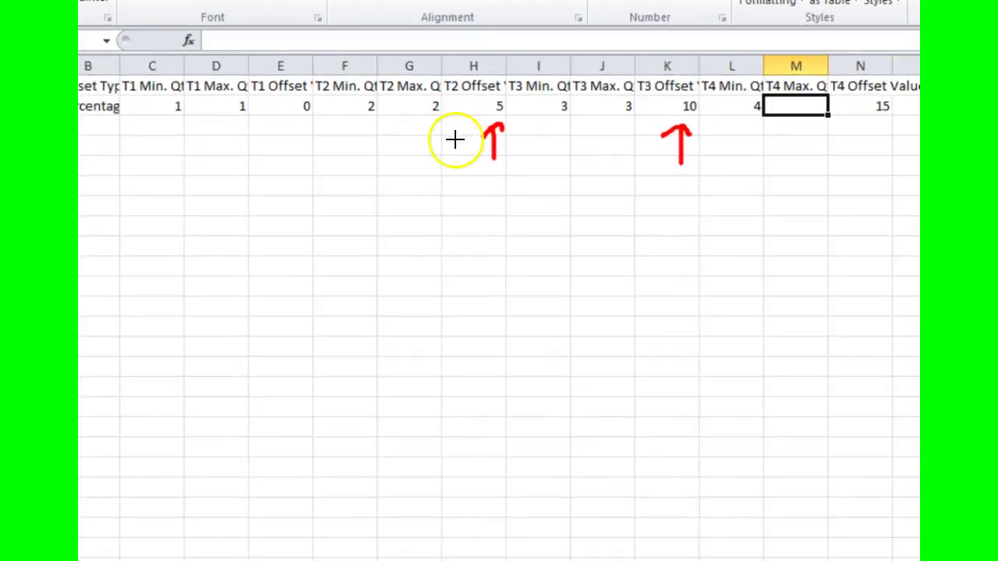
pyautogui.click(516, 271)
pyautogui.moveTo(548, 266); pyautogui.dragTo(516, 308)
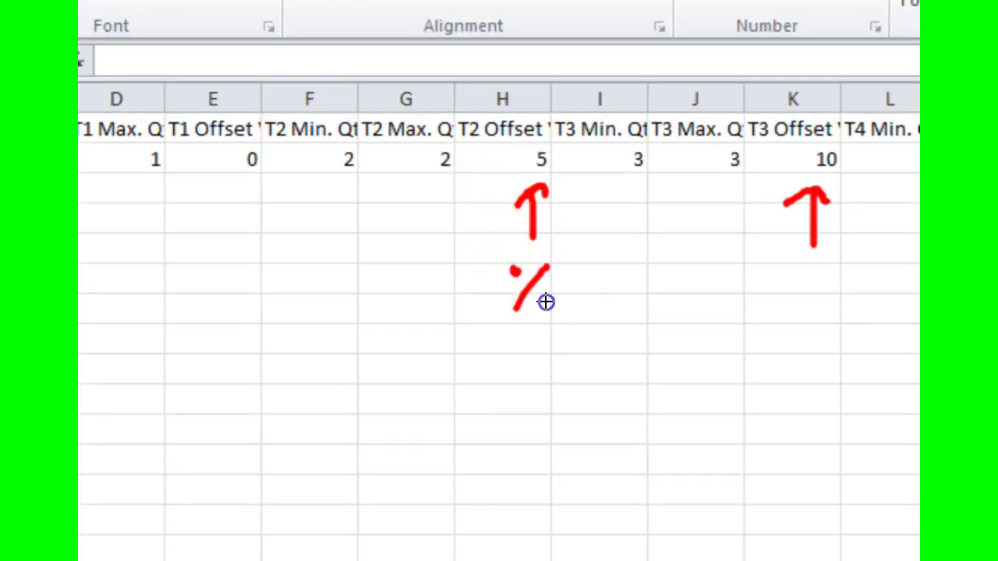
pyautogui.click(546, 300)
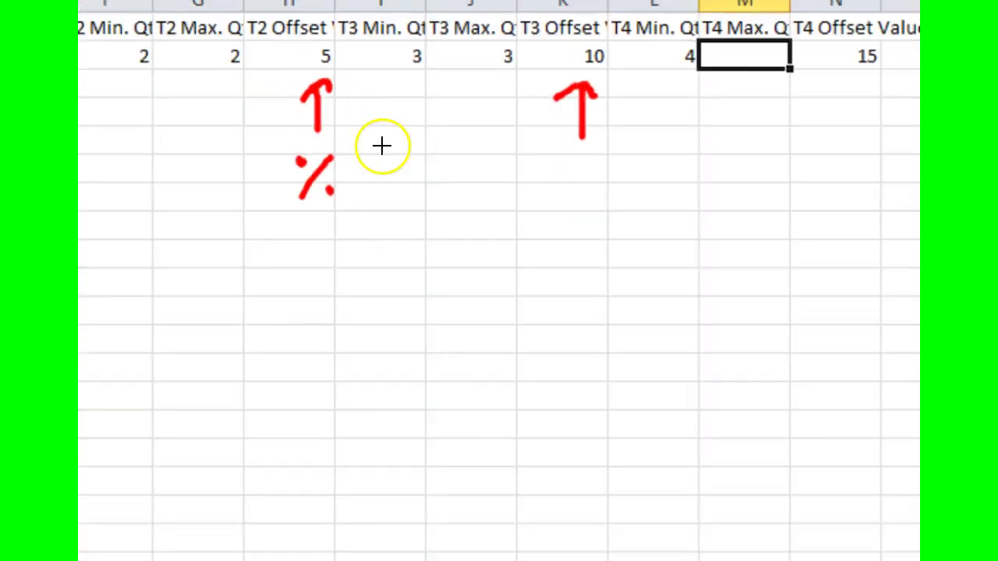
pyautogui.press('Escape')
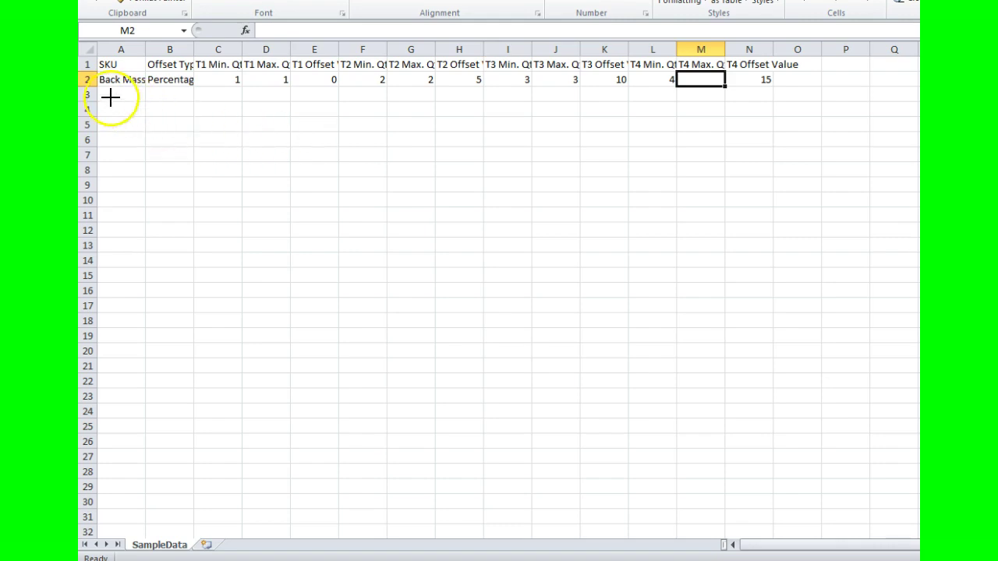
pyautogui.hotkey('ctrl', '2')
pyautogui.moveTo(114, 96)
pyautogui.mouseDown()
pyautogui.moveTo(116, 127)
pyautogui.moveTo(121, 93)
pyautogui.moveTo(130, 94)
pyautogui.mouseUp()
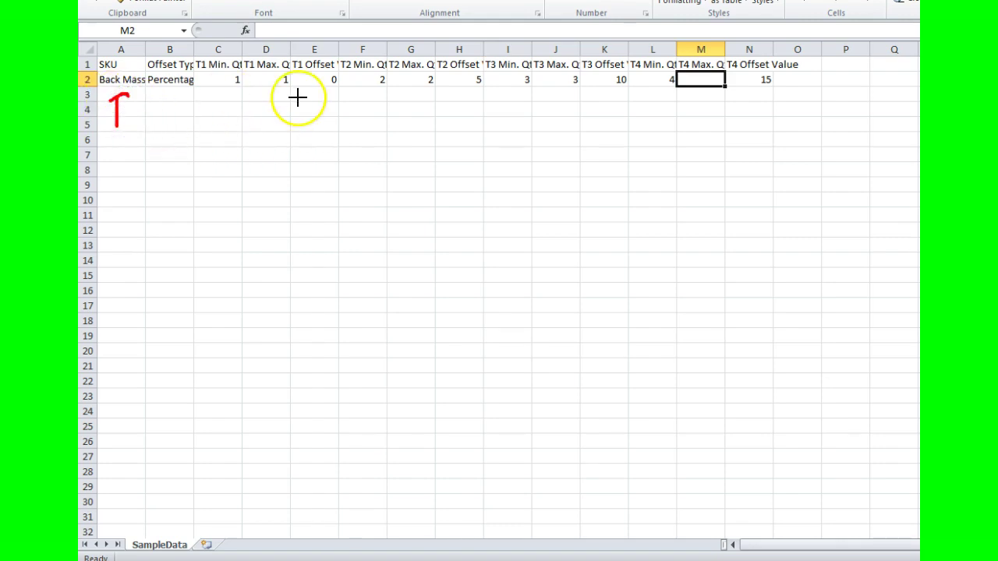
pyautogui.click(446, 44)
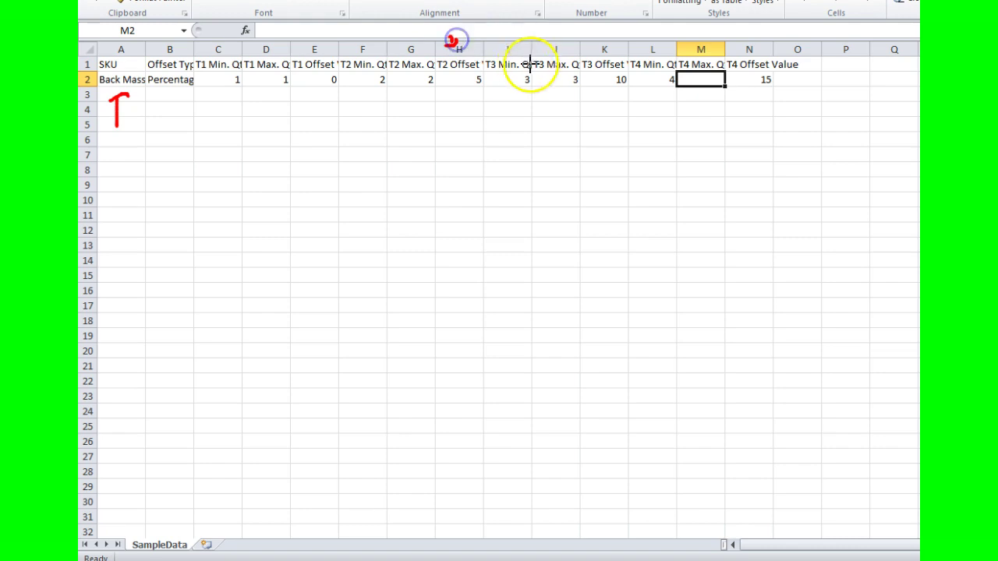
pyautogui.click(616, 43)
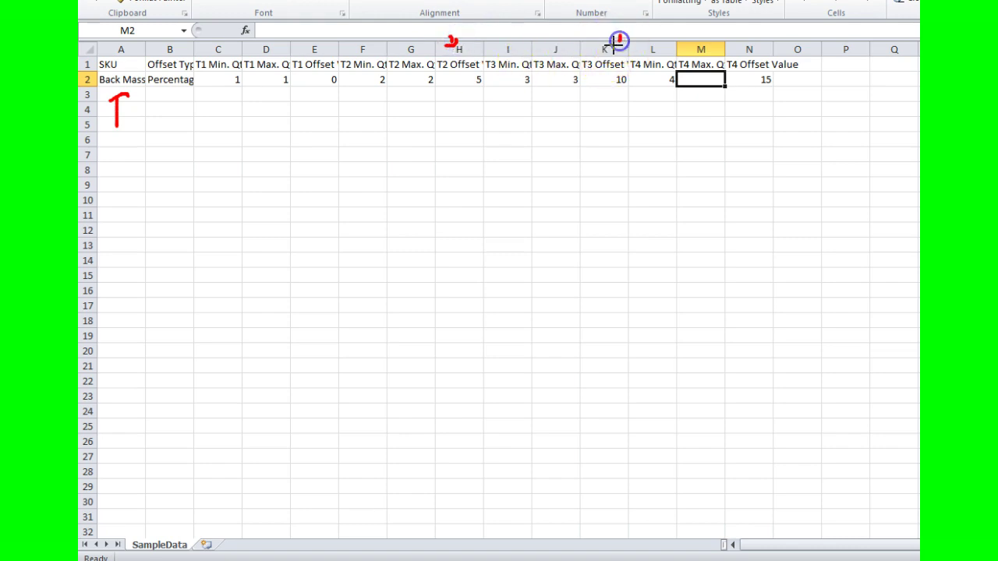
pyautogui.moveTo(622, 41); pyautogui.dragTo(617, 45)
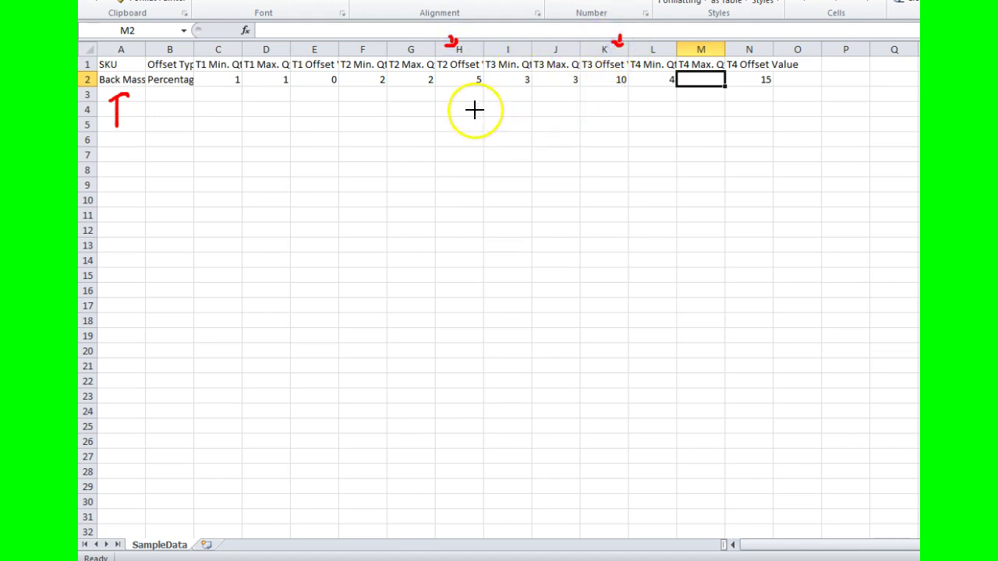
pyautogui.moveTo(459, 109); pyautogui.dragTo(457, 168)
pyautogui.moveTo(445, 112); pyautogui.dragTo(471, 114)
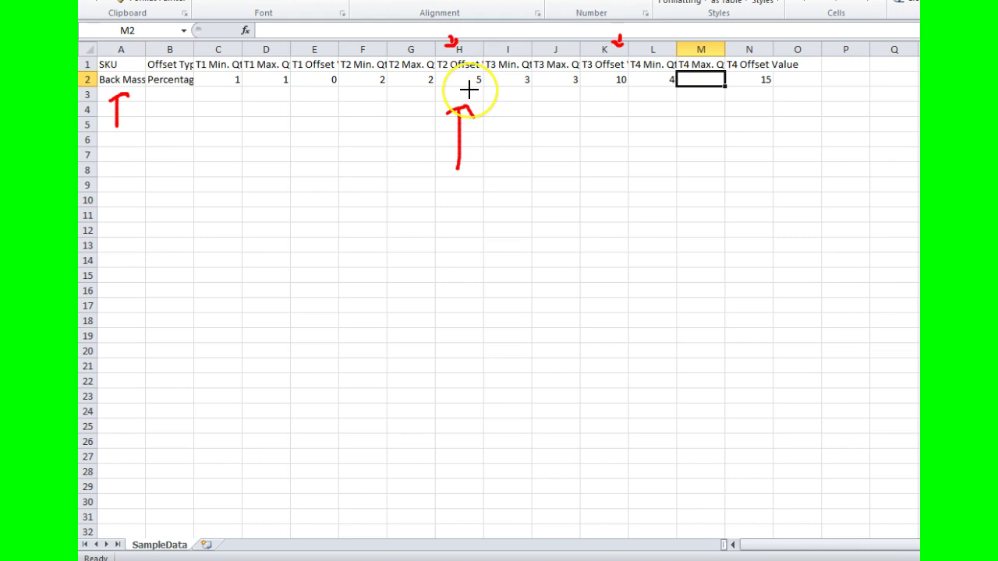
pyautogui.moveTo(564, 88)
pyautogui.mouseDown()
pyautogui.moveTo(582, 88)
pyautogui.moveTo(616, 146)
pyautogui.mouseUp()
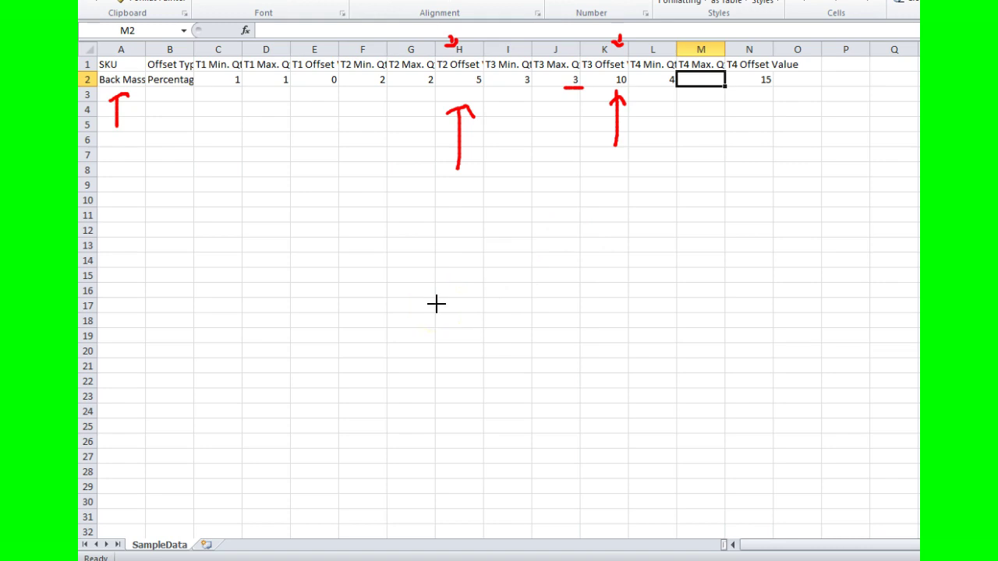
pyautogui.moveTo(290, 271)
pyautogui.mouseDown()
pyautogui.moveTo(256, 269)
pyautogui.moveTo(258, 369)
pyautogui.moveTo(287, 365)
pyautogui.mouseUp()
pyautogui.moveTo(351, 281)
pyautogui.mouseDown()
pyautogui.moveTo(372, 378)
pyautogui.moveTo(399, 283)
pyautogui.mouseUp()
pyautogui.moveTo(540, 284)
pyautogui.mouseDown()
pyautogui.moveTo(499, 273)
pyautogui.moveTo(521, 339)
pyautogui.moveTo(459, 382)
pyautogui.mouseUp()
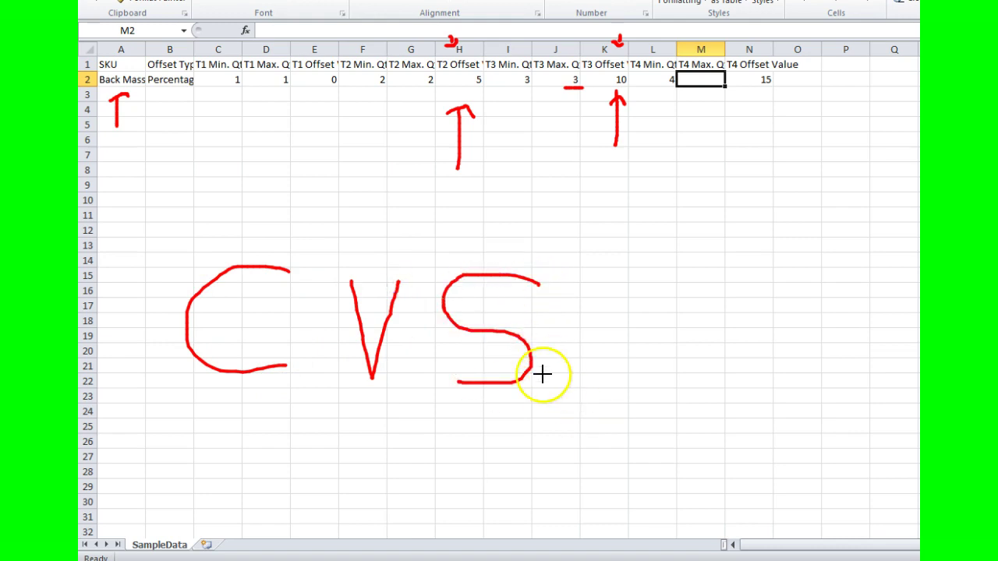
pyautogui.press('Escape')
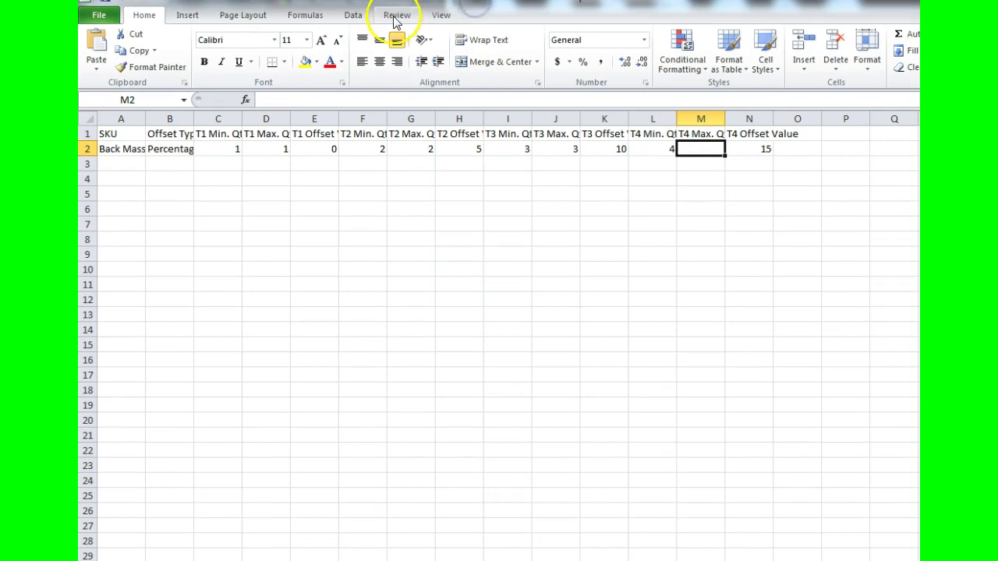
pyautogui.click(100, 17)
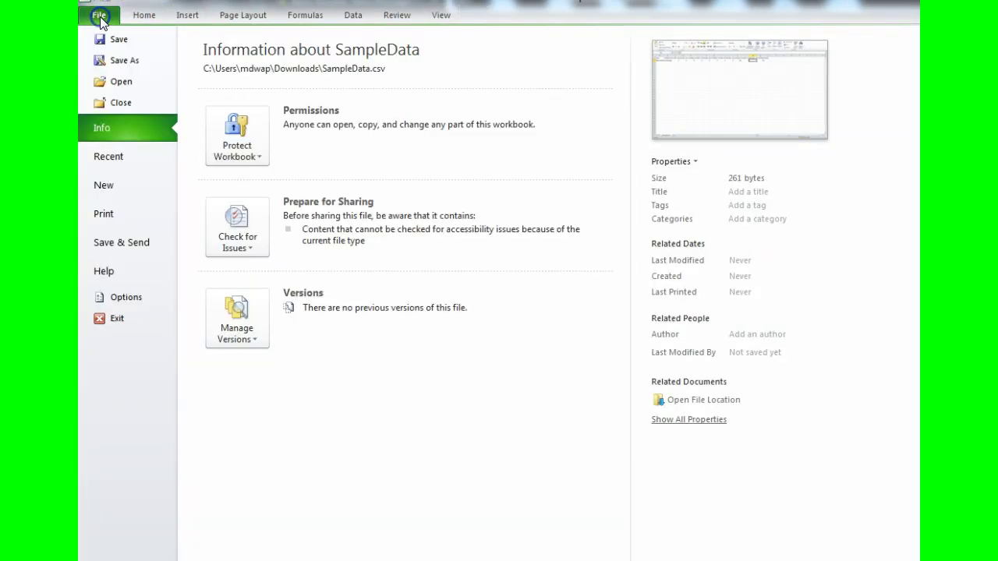
pyautogui.click(117, 60)
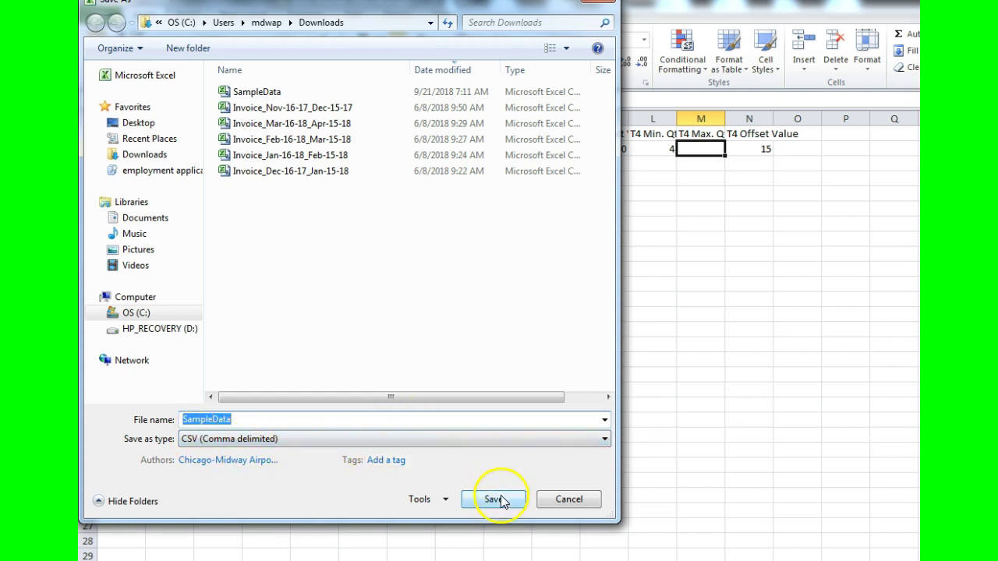
pyautogui.click(570, 501)
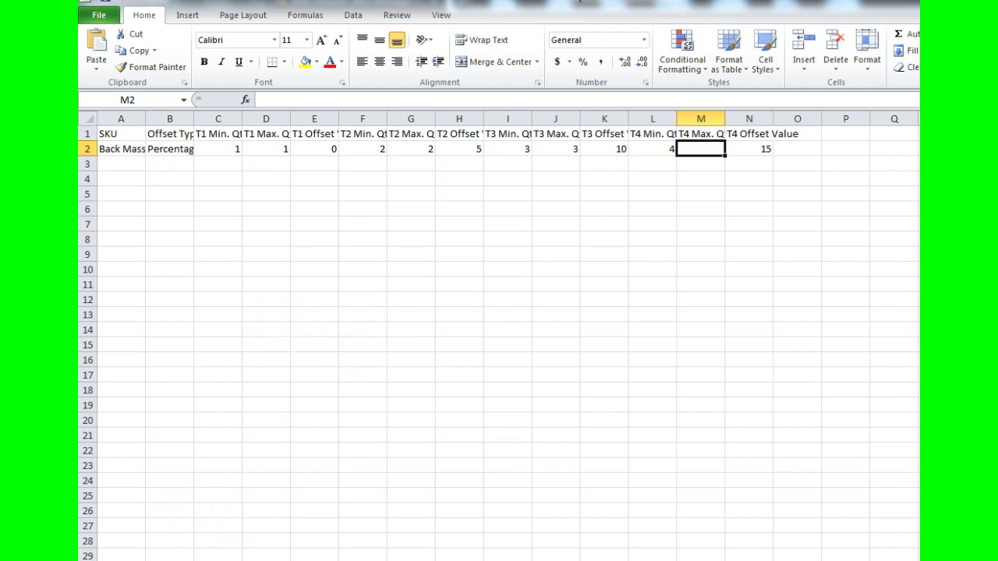
# Draw pen arrows pointing to the SKU in column A and the T2 and T3 offset values 5 and 10
pyautogui.moveTo(112, 224); pyautogui.dragTo(113, 173)
pyautogui.moveTo(120, 161); pyautogui.dragTo(129, 169)
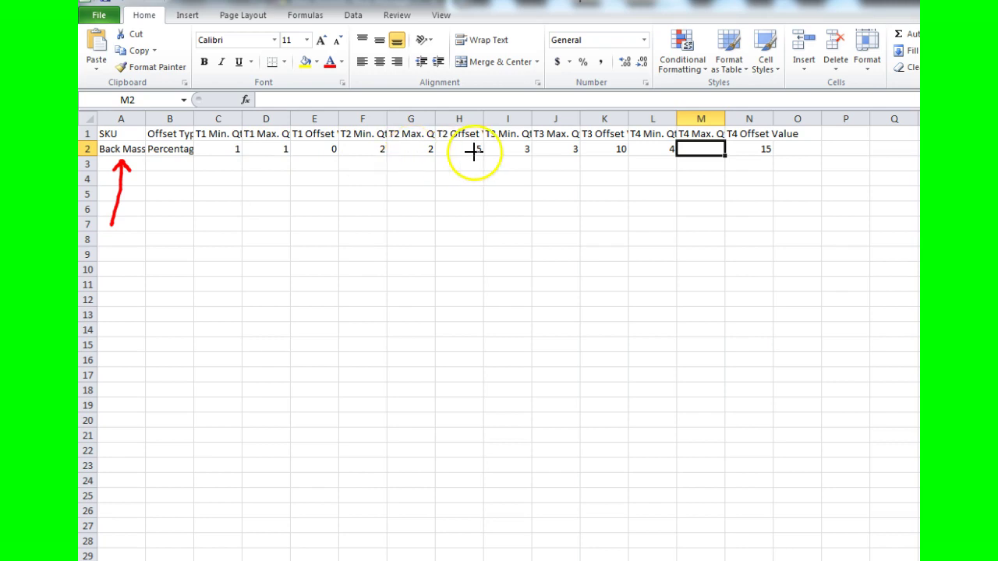
pyautogui.moveTo(465, 239)
pyautogui.mouseDown()
pyautogui.moveTo(458, 173)
pyautogui.moveTo(469, 162)
pyautogui.moveTo(479, 170)
pyautogui.mouseUp()
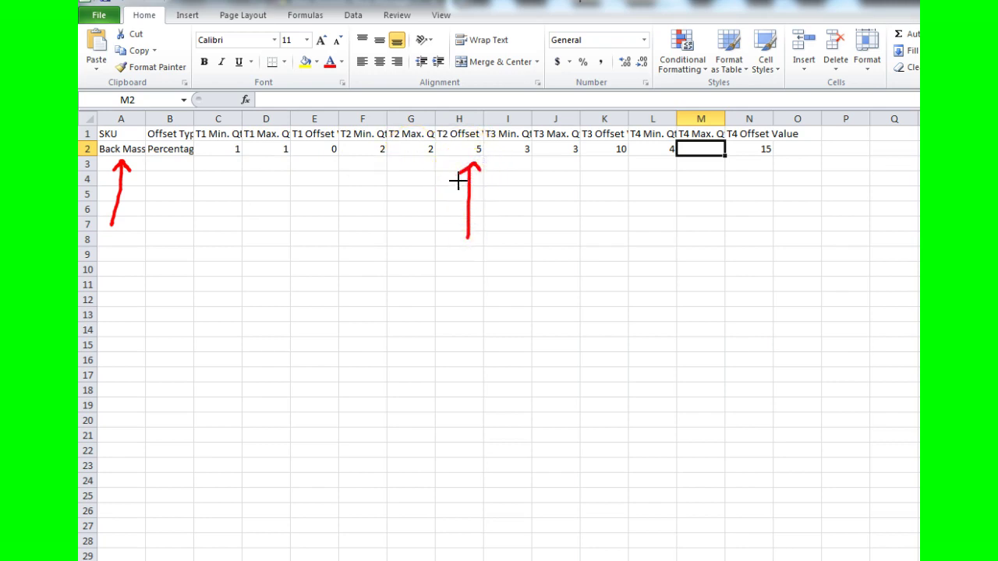
pyautogui.moveTo(615, 248)
pyautogui.mouseDown()
pyautogui.moveTo(614, 162)
pyautogui.moveTo(626, 179)
pyautogui.moveTo(612, 174)
pyautogui.moveTo(618, 156)
pyautogui.mouseUp()
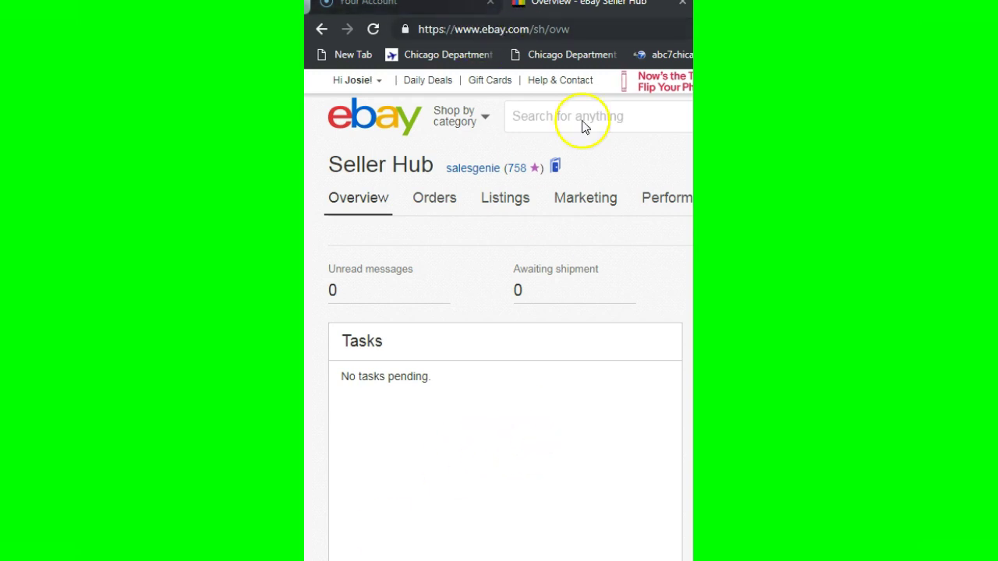
# Go to Marketing > Promotions in Seller Hub to reach Manage promotions
pyautogui.moveTo(603, 208)
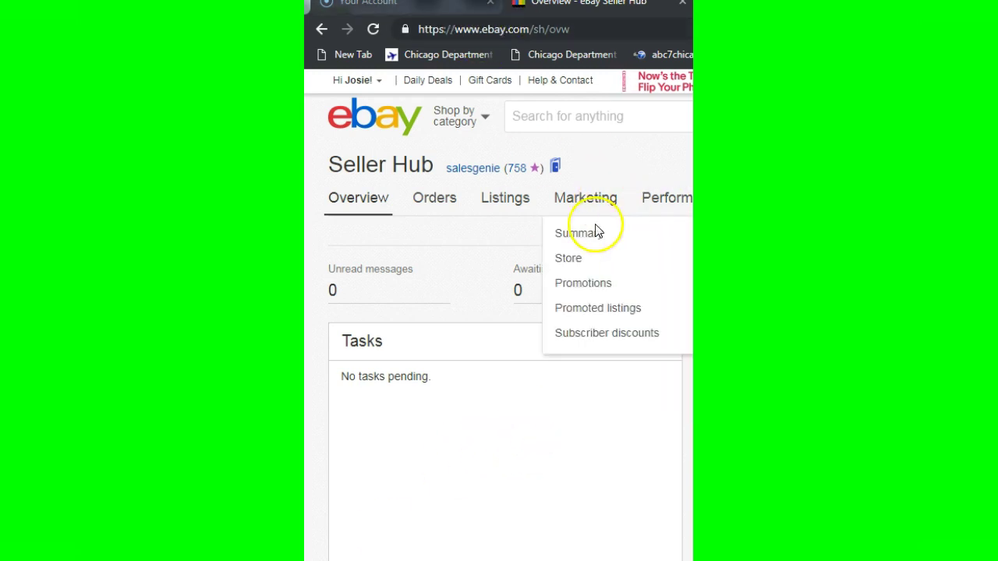
pyautogui.click(585, 286)
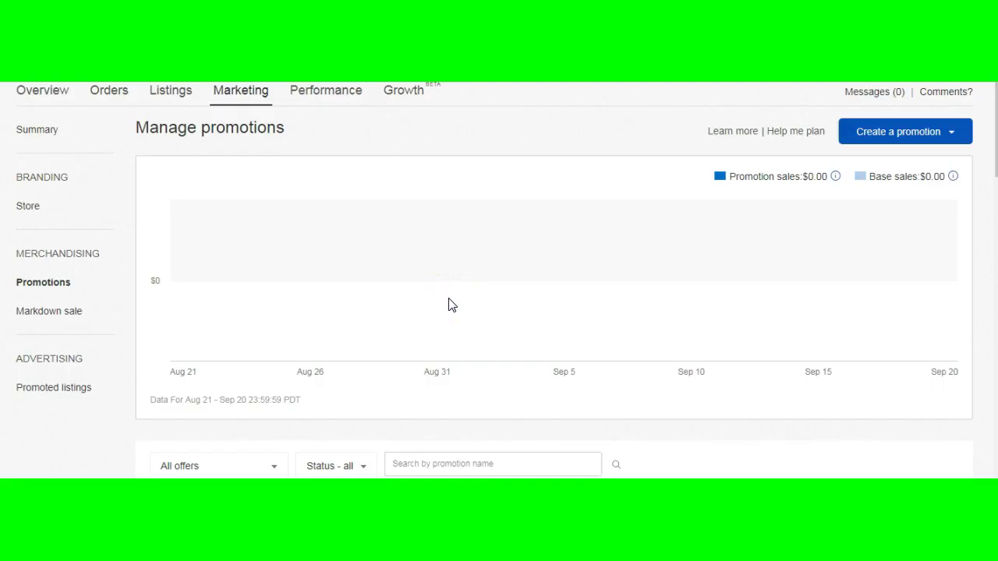
# Create a new promotion of type Volume price discount
pyautogui.moveTo(244, 101)
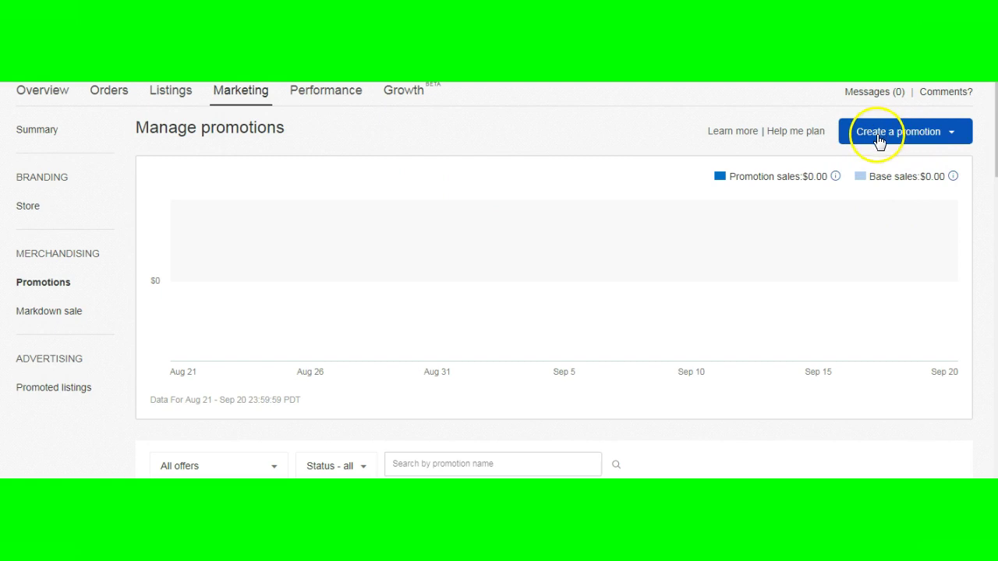
pyautogui.click(954, 140)
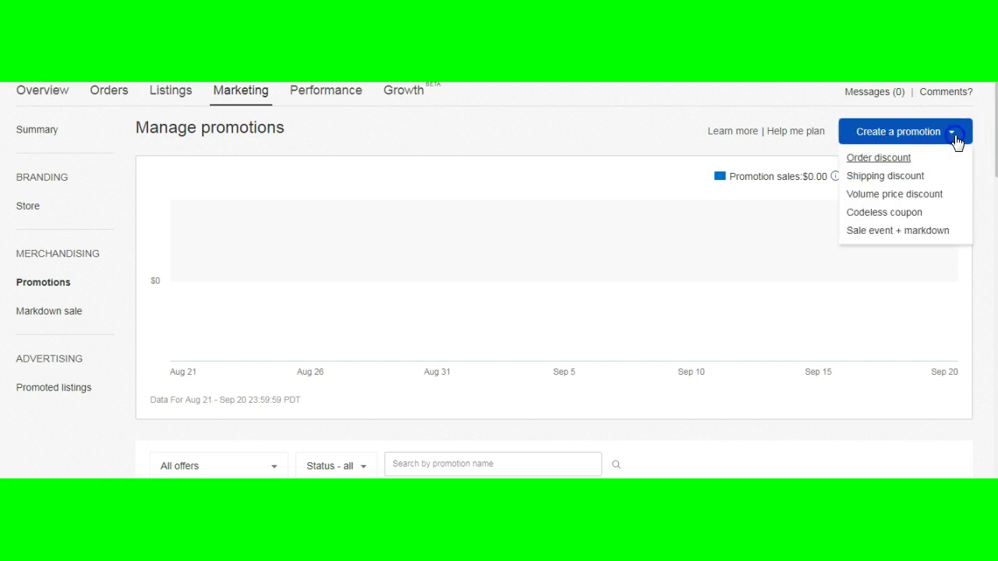
pyautogui.click(920, 202)
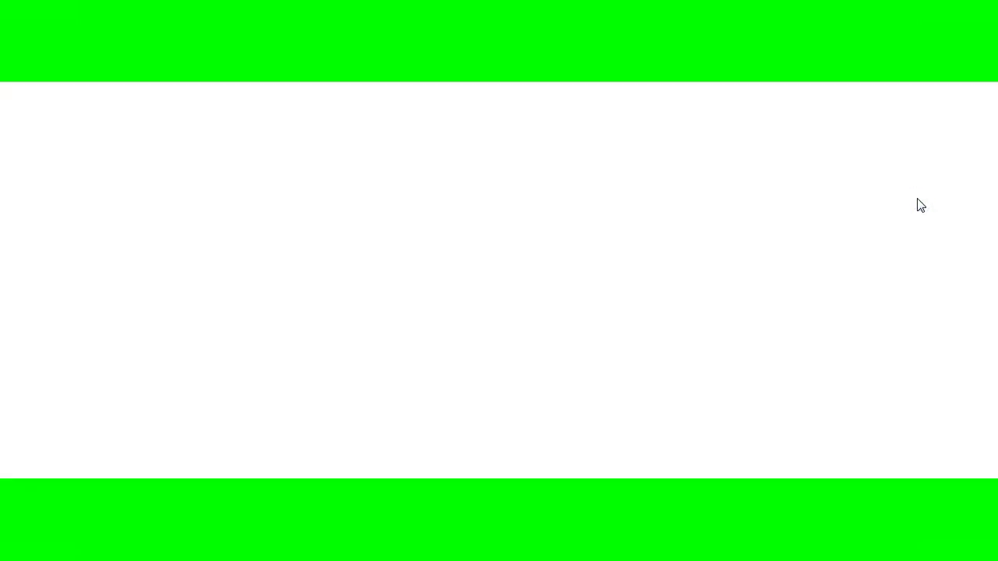
# Highlight the CSV template phrase in step 1 and the Start immediately option text
pyautogui.click(906, 290)
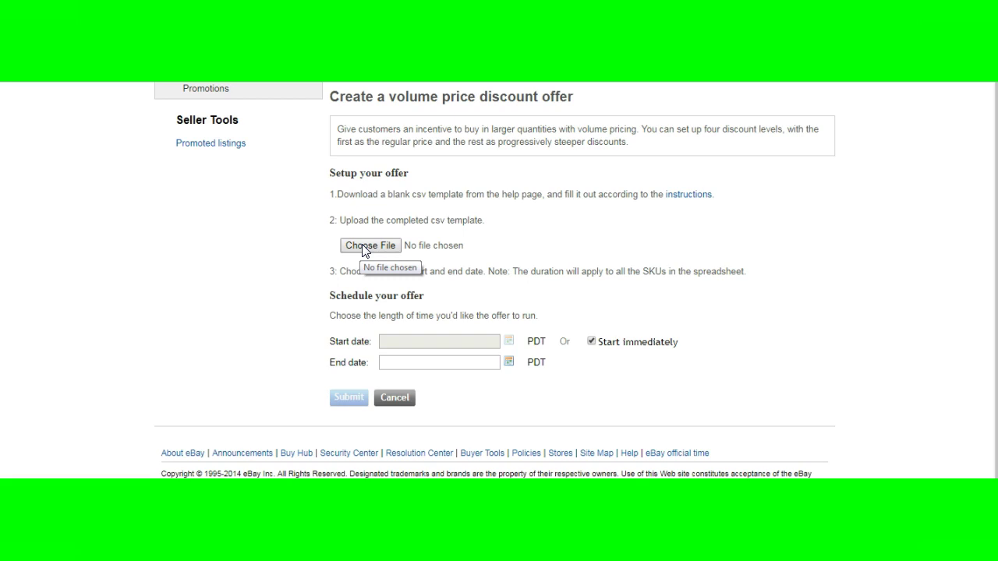
pyautogui.click(468, 250)
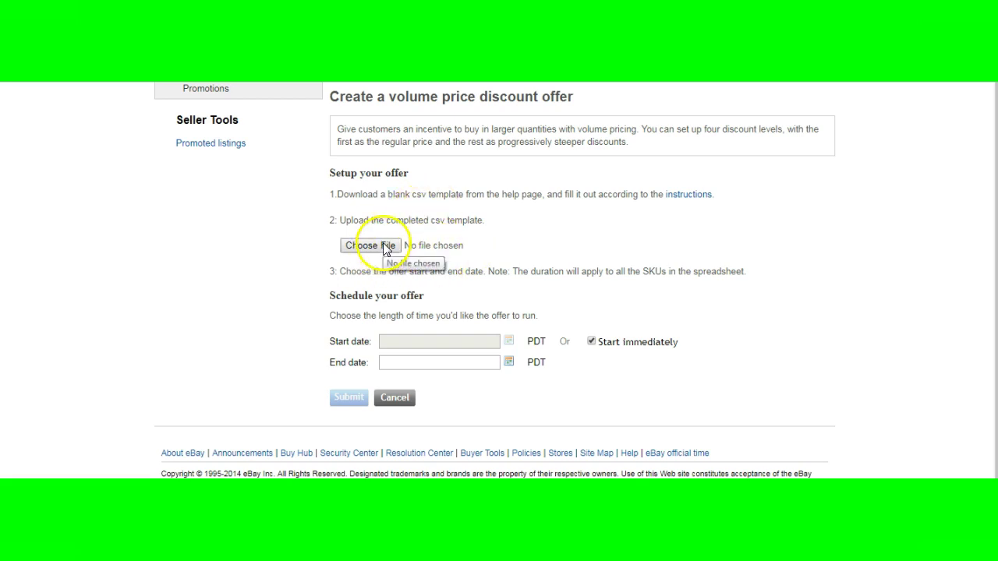
pyautogui.click(419, 194)
pyautogui.click(464, 193)
pyautogui.moveTo(464, 192); pyautogui.dragTo(413, 195)
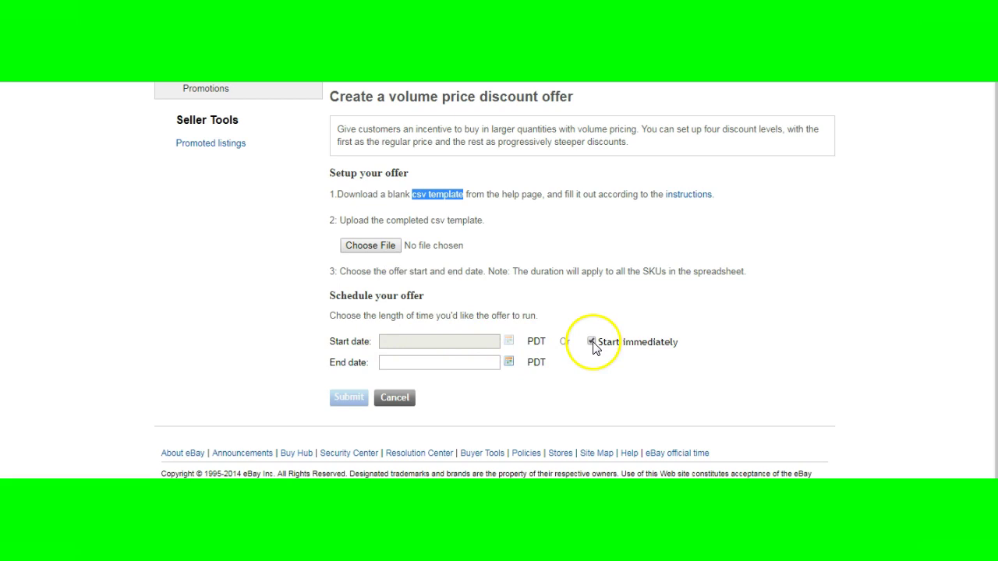
pyautogui.moveTo(676, 347); pyautogui.dragTo(602, 343)
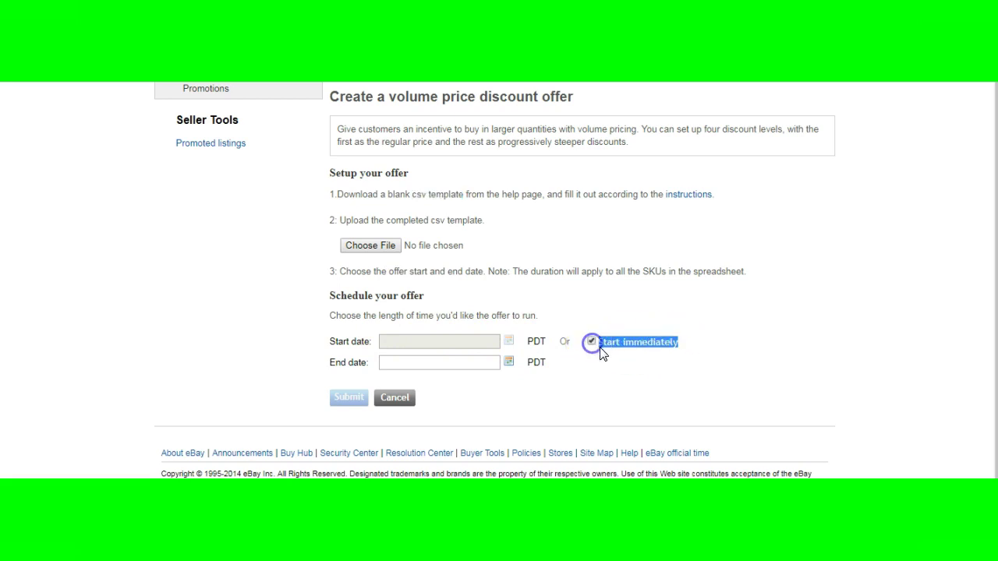
# Set the end-date calendar to December 2018
pyautogui.click(432, 362)
pyautogui.click(345, 363)
pyautogui.click(461, 258)
pyautogui.click(445, 309)
pyautogui.click(524, 259)
pyautogui.click(524, 259)
# Apply 12/31/2018 as the end date and attach SampleData.csv
pyautogui.click(420, 382)
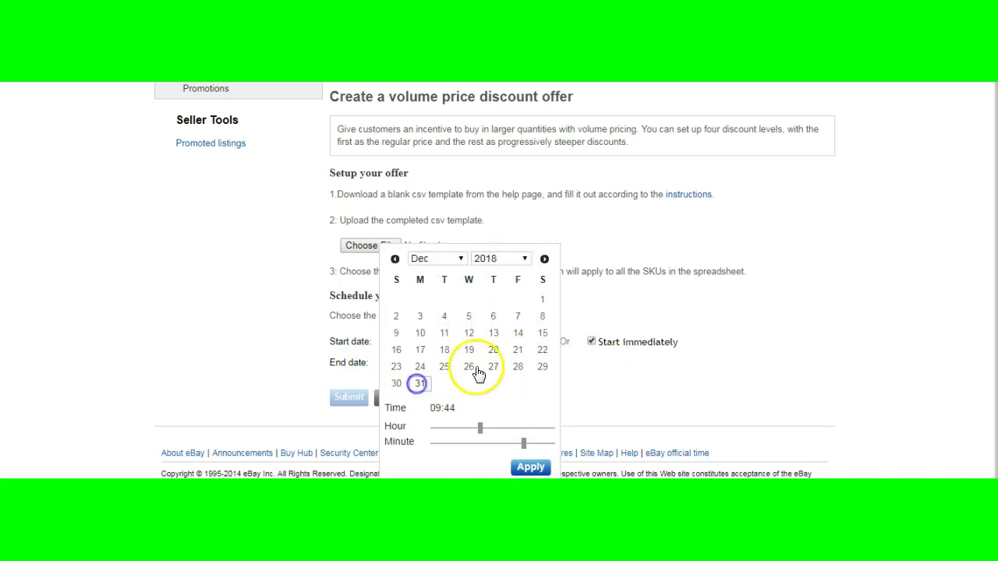
pyautogui.click(534, 467)
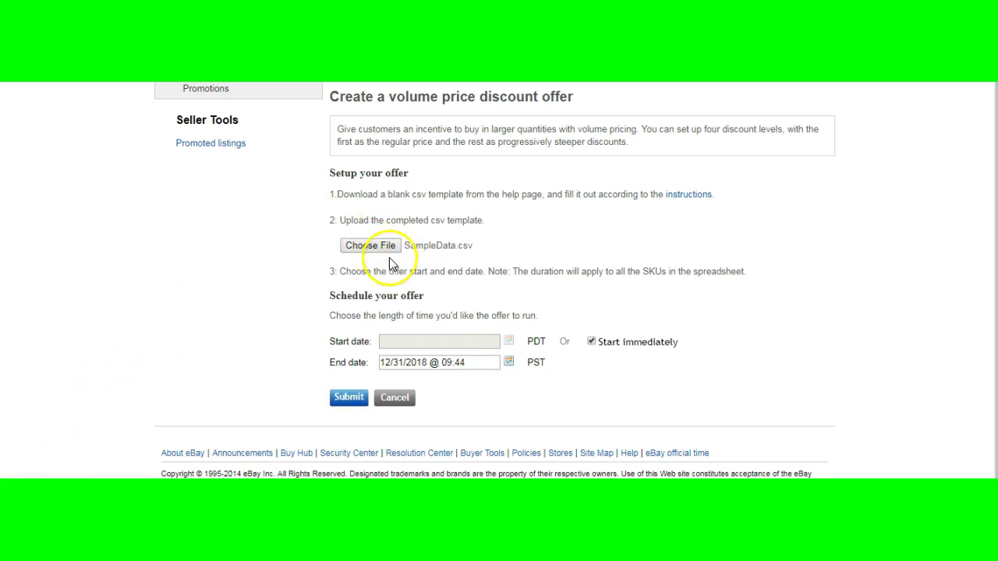
pyautogui.click(465, 247)
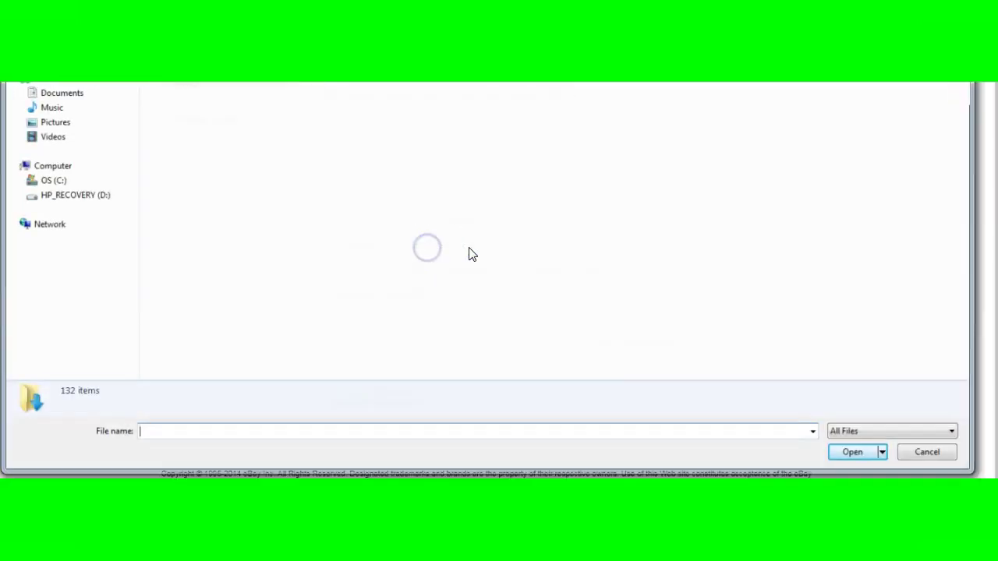
pyautogui.click(934, 455)
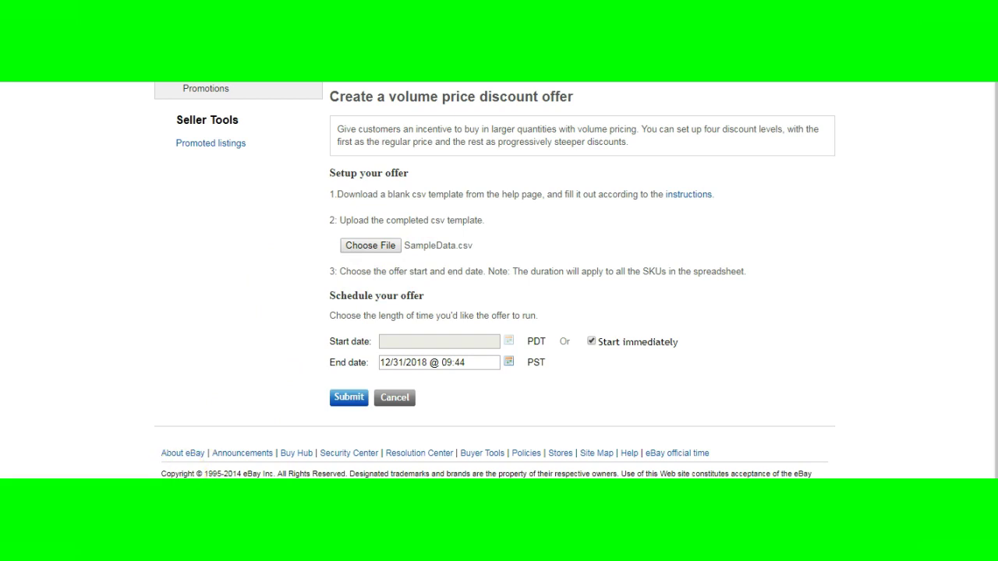
pyautogui.moveTo(445, 258)
pyautogui.mouseDown()
pyautogui.moveTo(445, 269)
pyautogui.moveTo(435, 256)
pyautogui.moveTo(457, 260)
pyautogui.mouseUp()
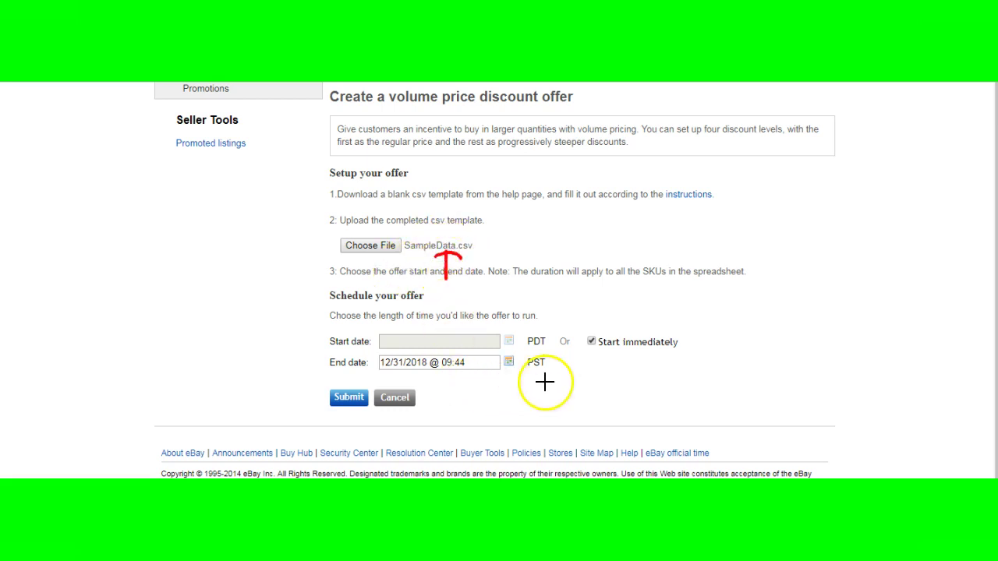
pyautogui.moveTo(700, 338)
pyautogui.mouseDown()
pyautogui.moveTo(583, 339)
pyautogui.moveTo(704, 357)
pyautogui.moveTo(701, 338)
pyautogui.mouseUp()
pyautogui.moveTo(485, 412)
pyautogui.mouseDown()
pyautogui.moveTo(466, 385)
pyautogui.moveTo(453, 389)
pyautogui.moveTo(477, 382)
pyautogui.mouseUp()
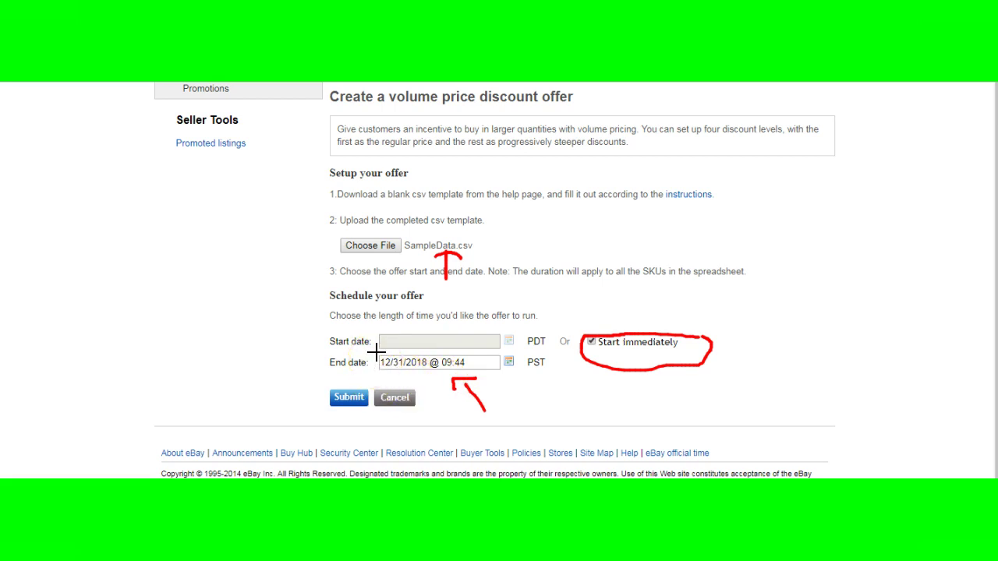
pyautogui.moveTo(498, 241)
pyautogui.mouseDown()
pyautogui.moveTo(515, 243)
pyautogui.moveTo(498, 232)
pyautogui.moveTo(486, 251)
pyautogui.mouseUp()
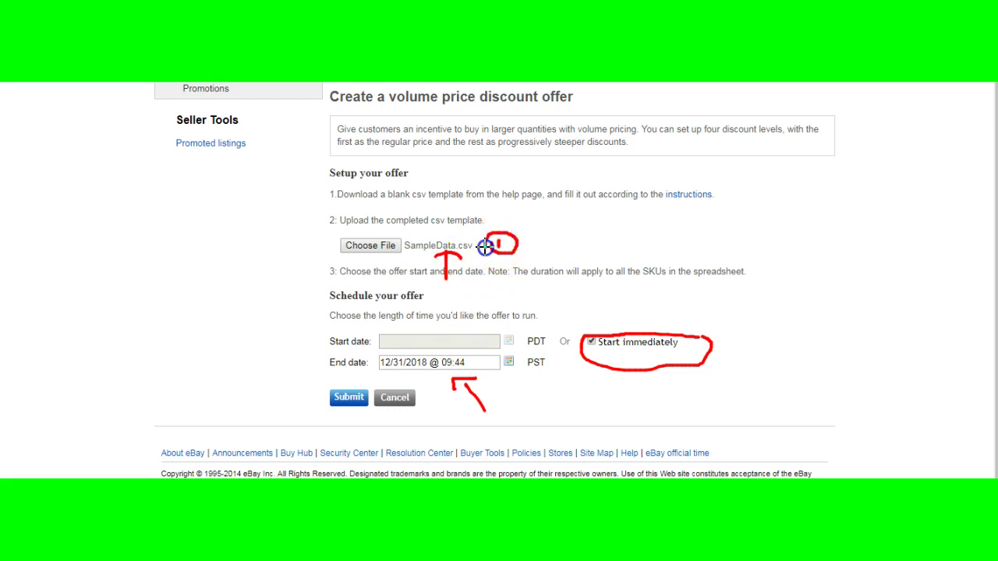
pyautogui.moveTo(738, 337); pyautogui.dragTo(741, 363)
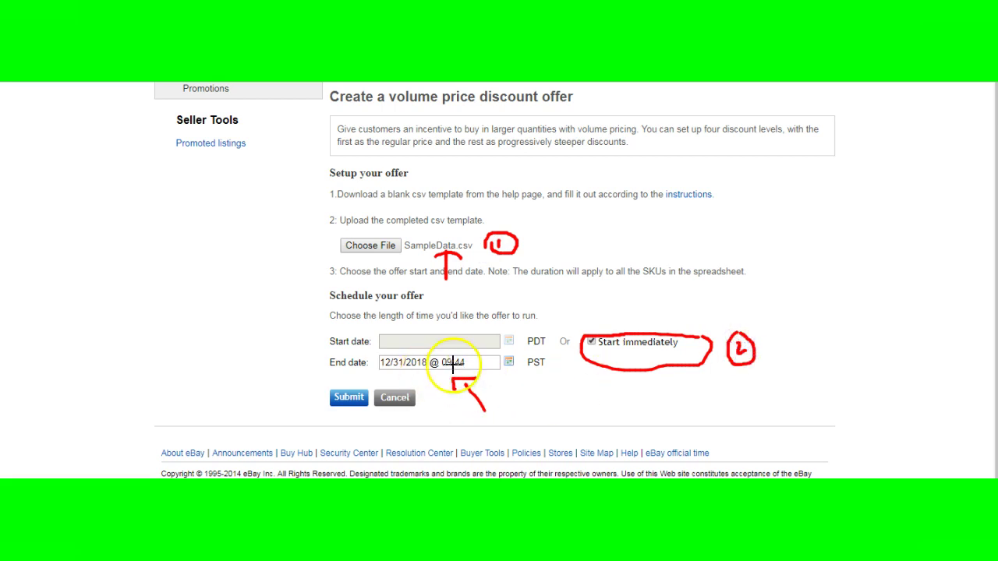
pyautogui.moveTo(502, 388)
pyautogui.mouseDown()
pyautogui.moveTo(516, 401)
pyautogui.moveTo(518, 384)
pyautogui.moveTo(497, 396)
pyautogui.moveTo(509, 404)
pyautogui.mouseUp()
pyautogui.moveTo(290, 398)
pyautogui.mouseDown()
pyautogui.moveTo(316, 393)
pyautogui.moveTo(309, 409)
pyautogui.moveTo(322, 389)
pyautogui.mouseUp()
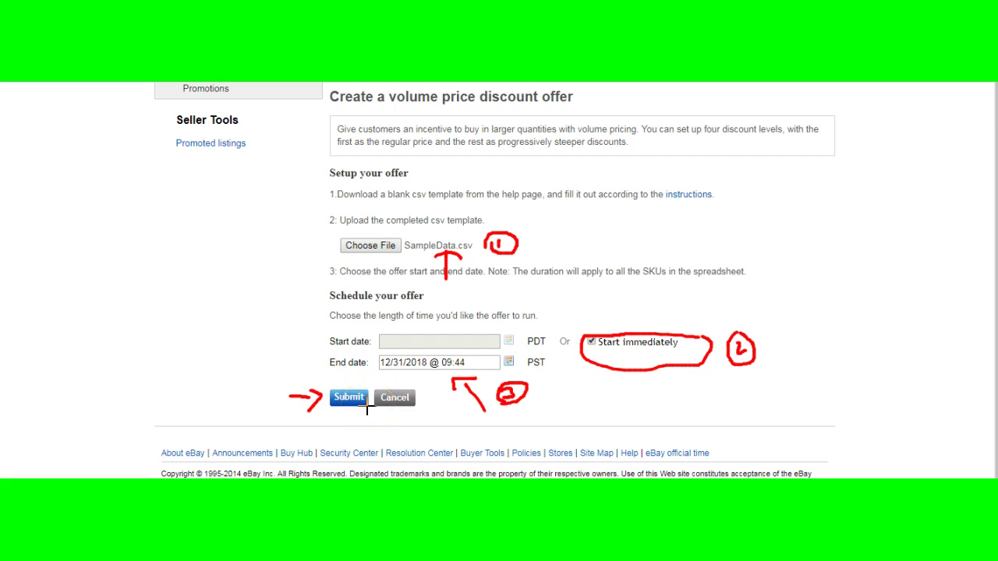
pyautogui.press('Escape')
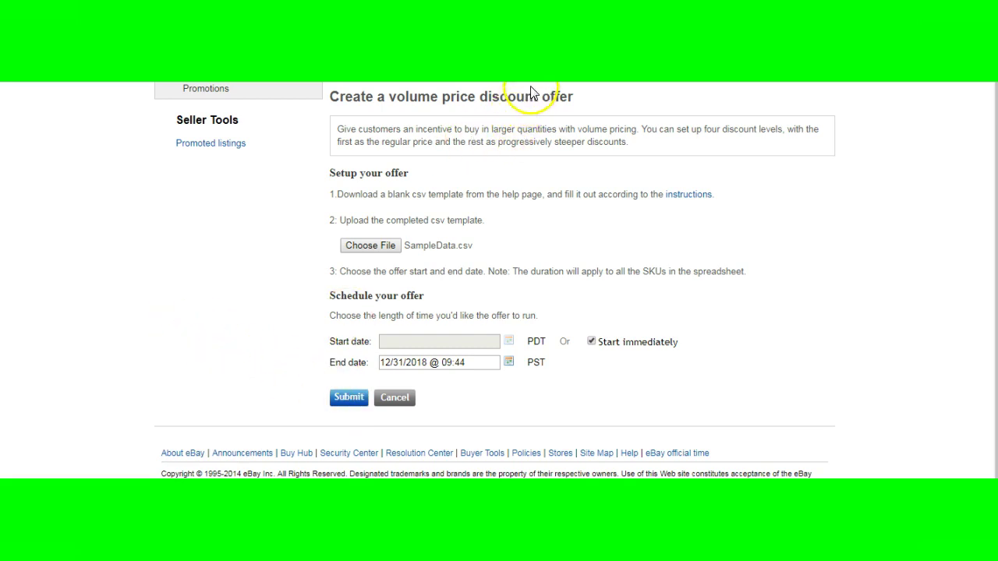
# Scroll to the top of the offer page and switch to the SampleData Excel window
pyautogui.scroll(2, 499, 281)
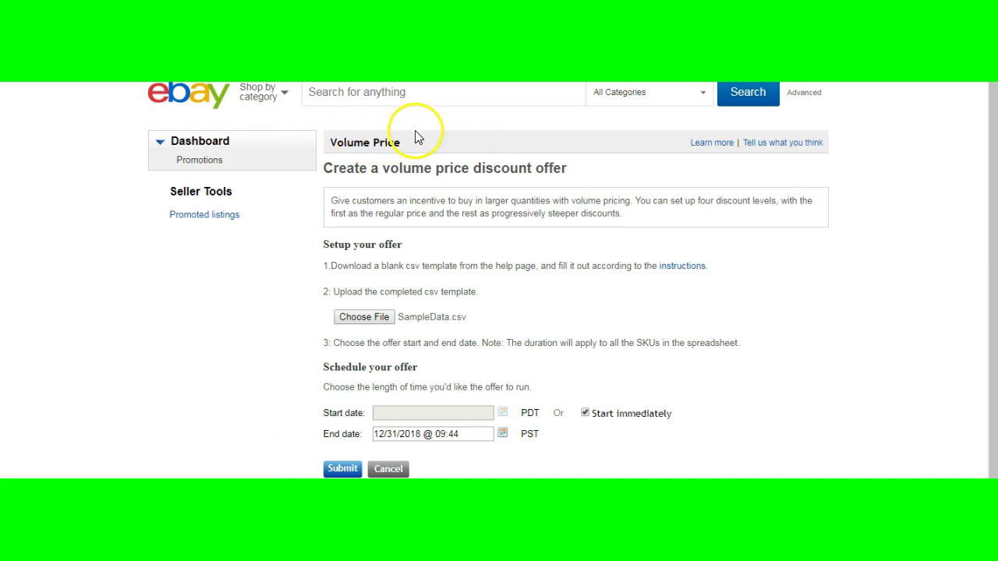
pyautogui.click(288, 127)
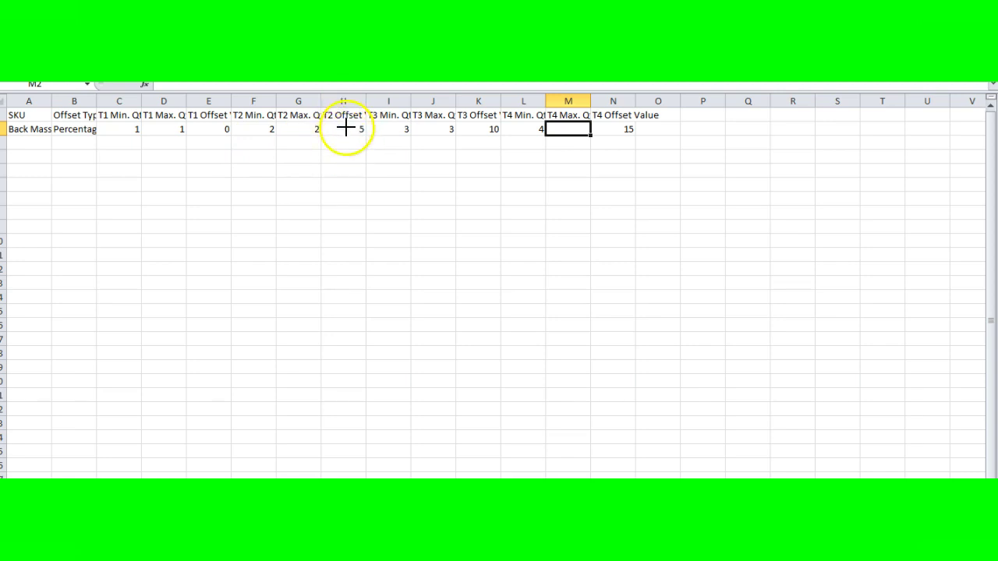
# Highlight the T2, T3 and T4 offset values 5, 10 and 15
pyautogui.moveTo(350, 149)
pyautogui.mouseDown()
pyautogui.moveTo(350, 189)
pyautogui.moveTo(344, 148)
pyautogui.moveTo(361, 156)
pyautogui.mouseUp()
pyautogui.moveTo(482, 149)
pyautogui.mouseDown()
pyautogui.moveTo(485, 194)
pyautogui.moveTo(485, 147)
pyautogui.moveTo(497, 158)
pyautogui.mouseUp()
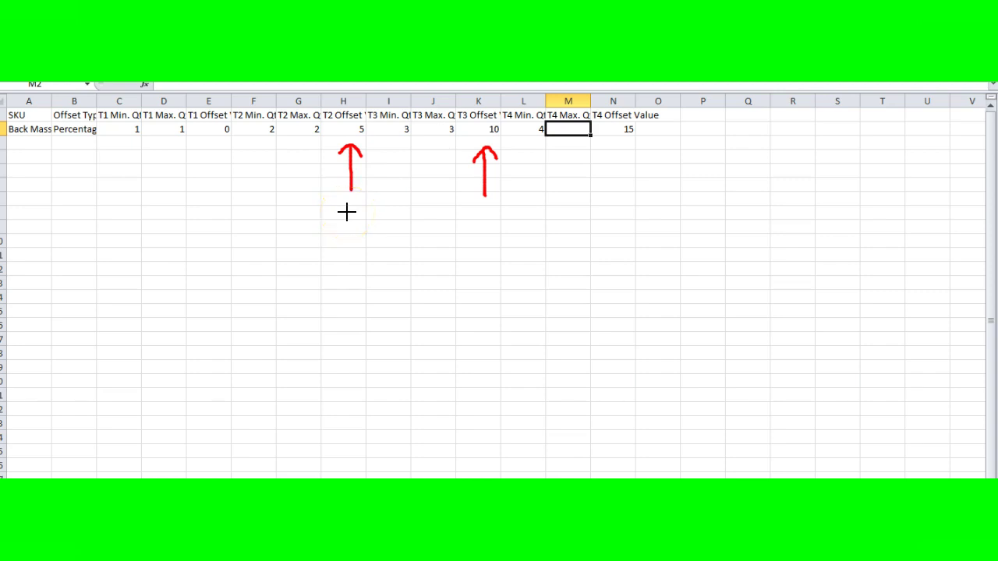
pyautogui.moveTo(572, 145)
pyautogui.mouseDown()
pyautogui.moveTo(576, 200)
pyautogui.moveTo(570, 145)
pyautogui.moveTo(595, 151)
pyautogui.mouseUp()
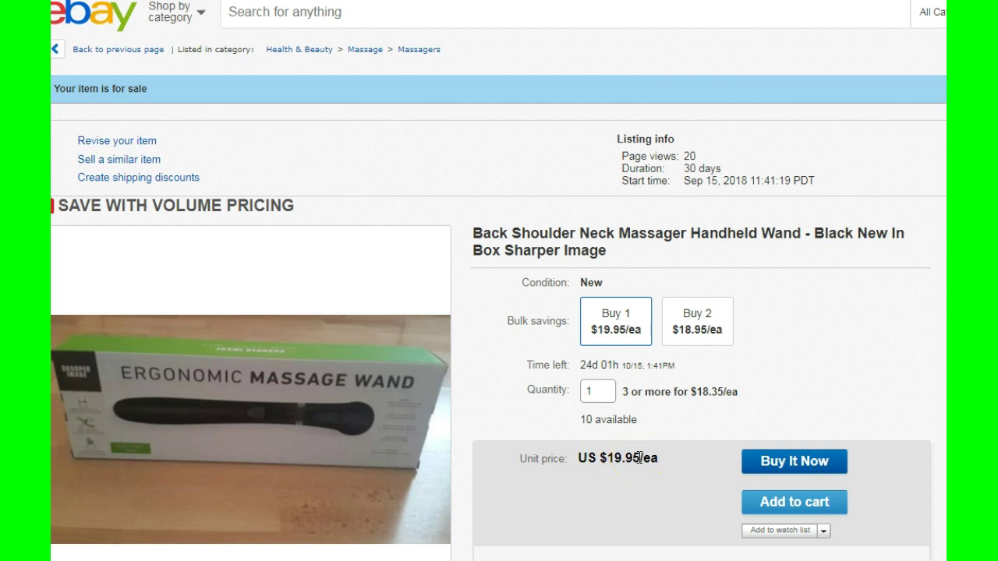
pyautogui.moveTo(663, 462); pyautogui.dragTo(592, 461)
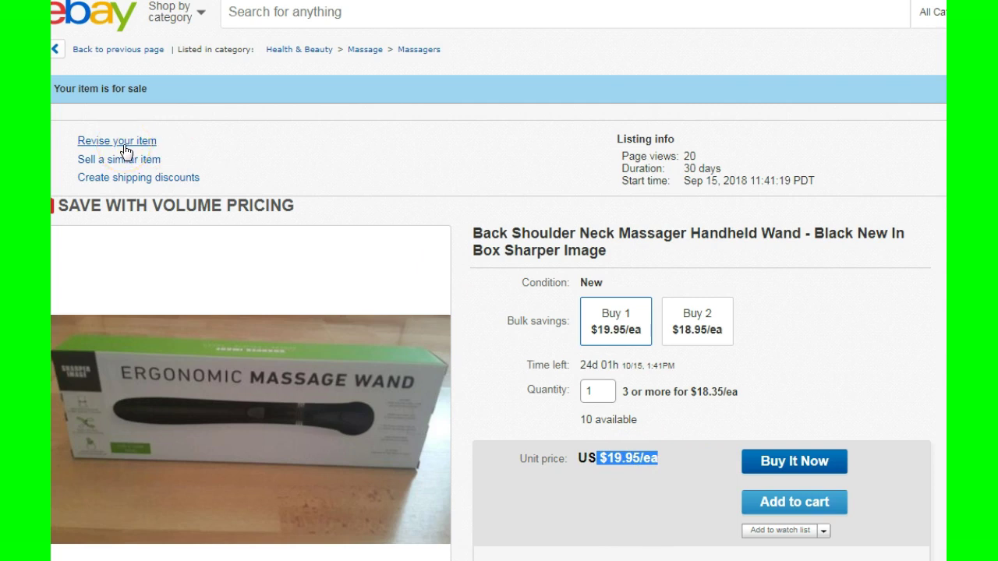
pyautogui.click(632, 458)
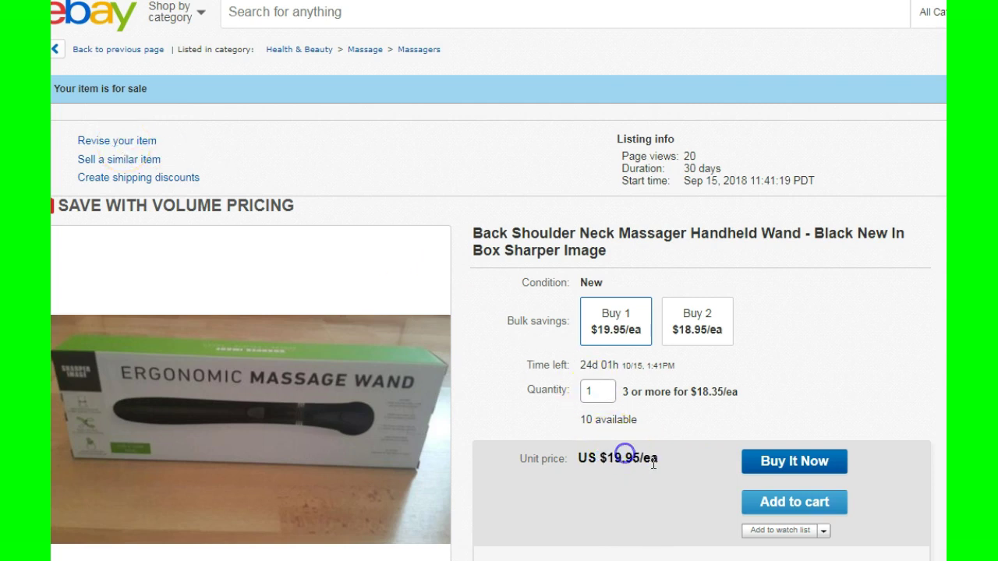
pyautogui.moveTo(655, 457); pyautogui.dragTo(586, 458)
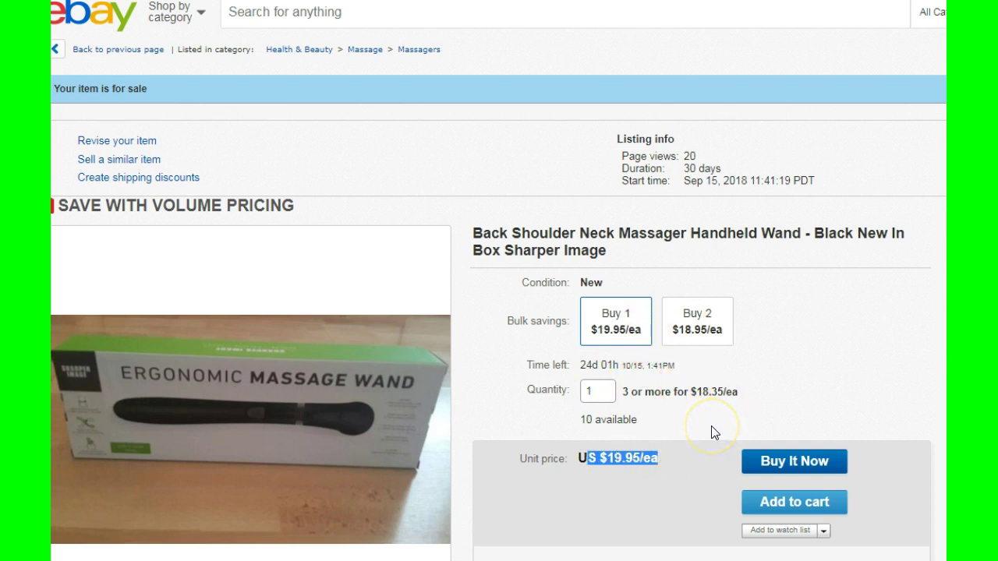
pyautogui.click(775, 461)
pyautogui.click(869, 347)
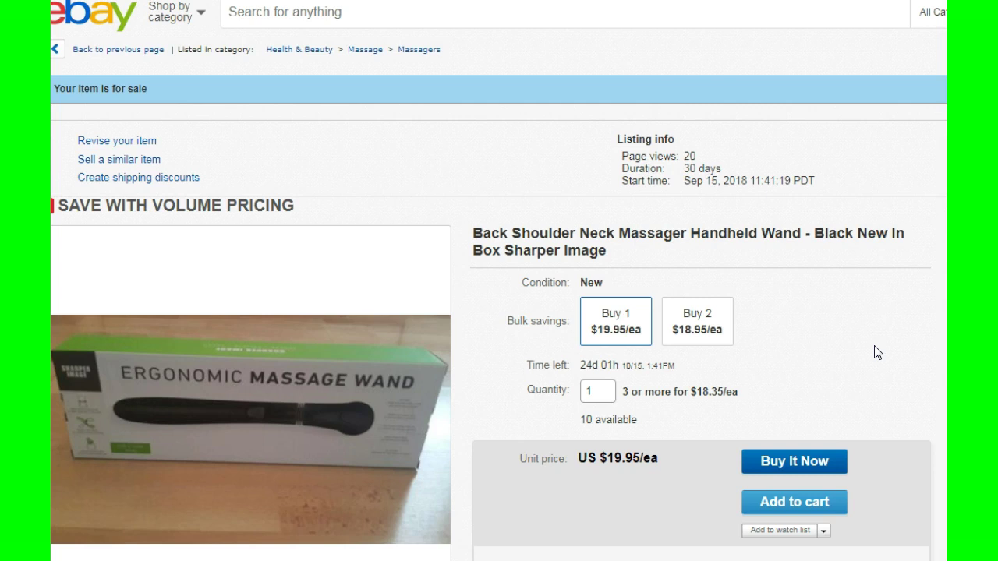
pyautogui.click(873, 371)
pyautogui.click(822, 351)
pyautogui.moveTo(623, 391); pyautogui.dragTo(705, 391)
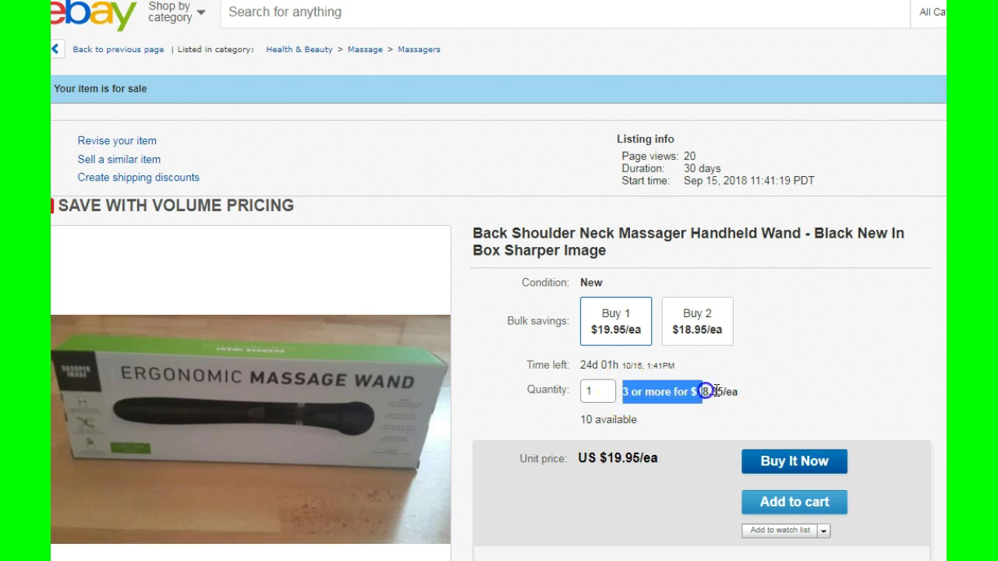
pyautogui.click(796, 337)
pyautogui.click(807, 375)
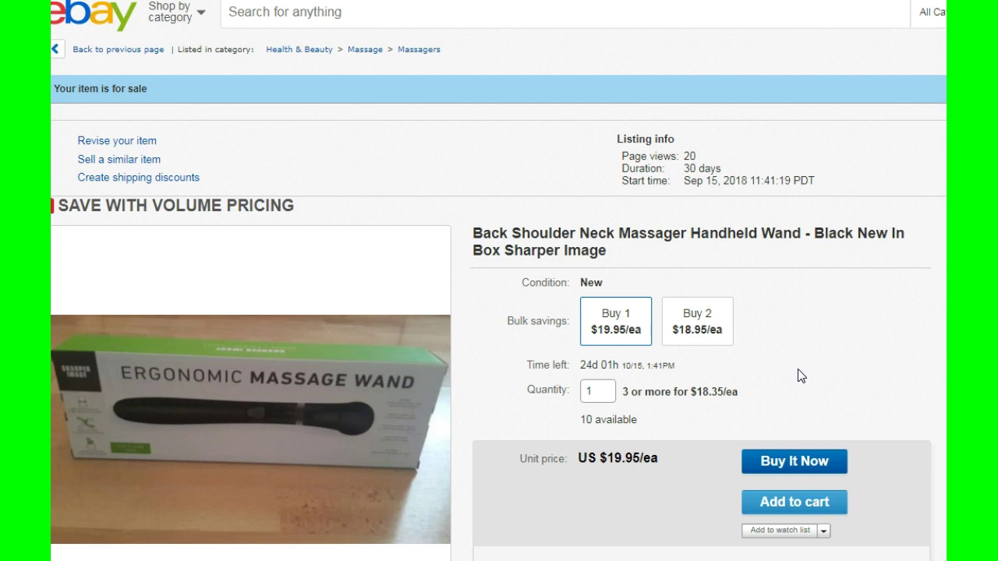
pyautogui.click(870, 368)
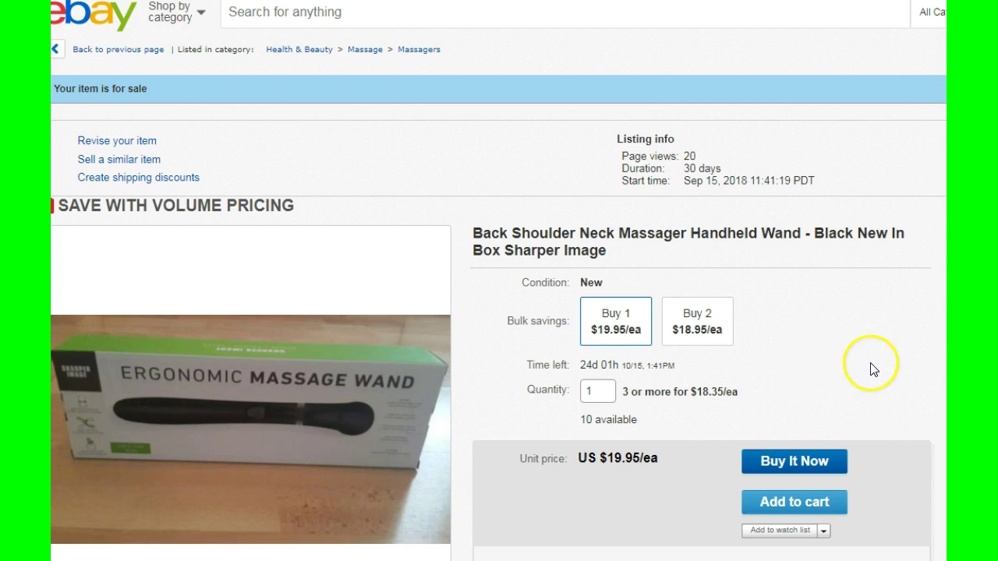